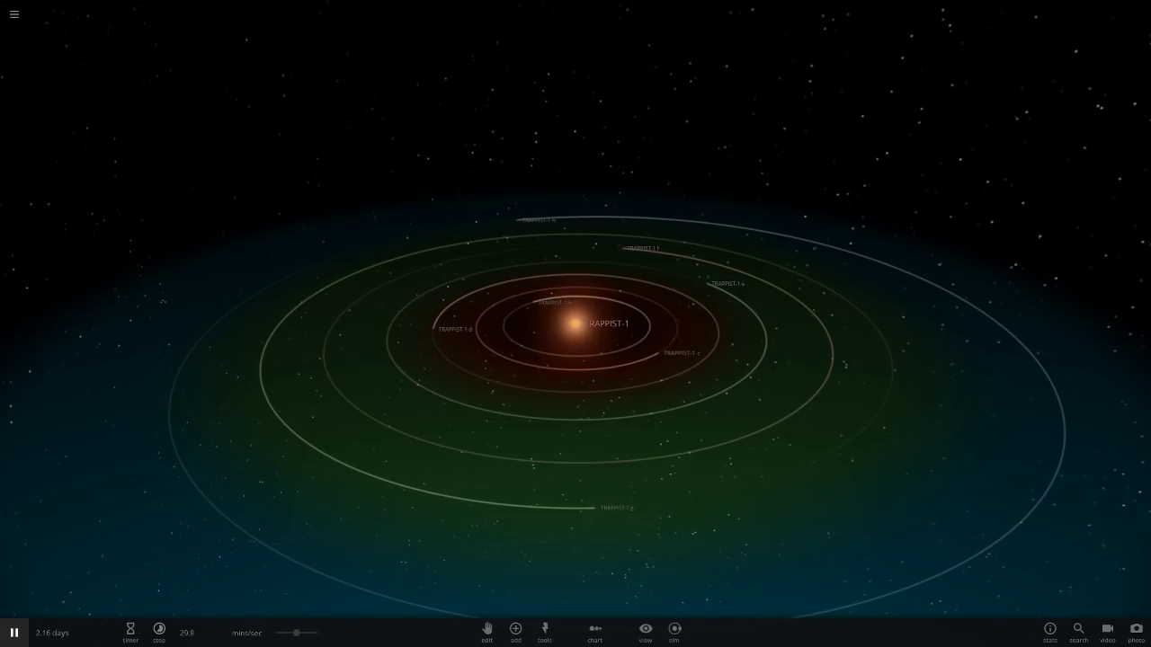
- Examine the TRAPPIST-1 star up close and its planets' orbits across the coloured temperature zones
{"action": "scroll", "coordinate": [576, 324], "scroll_direction": "up", "scroll_amount": 10}
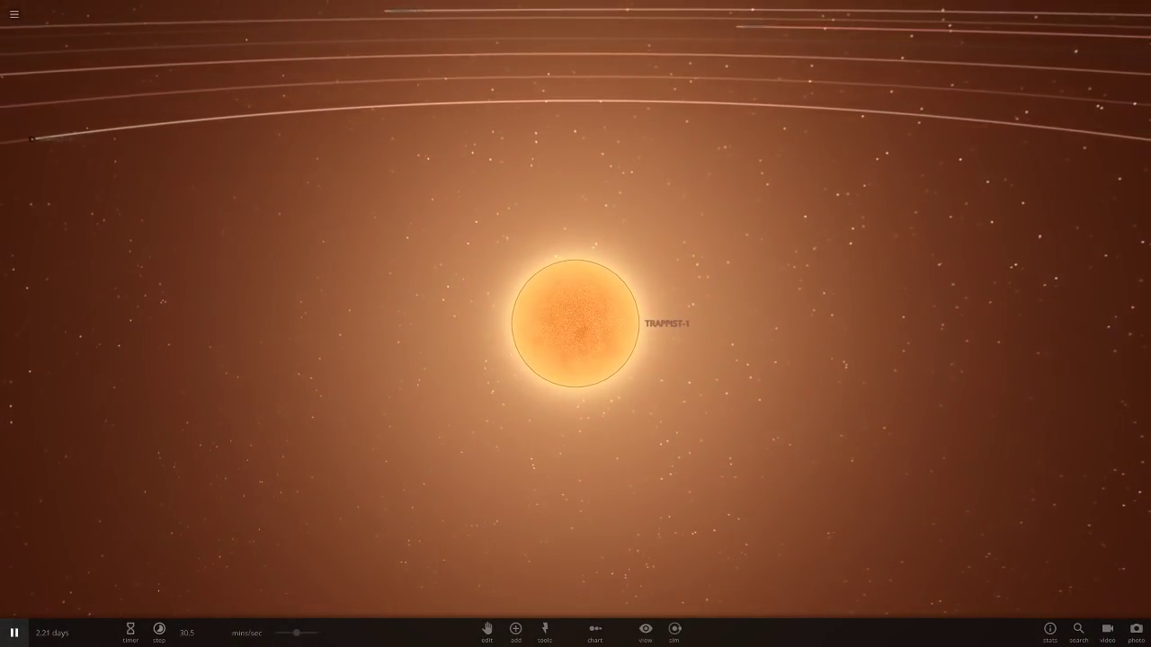
{"action": "scroll", "coordinate": [576, 324], "scroll_direction": "down", "scroll_amount": 10}
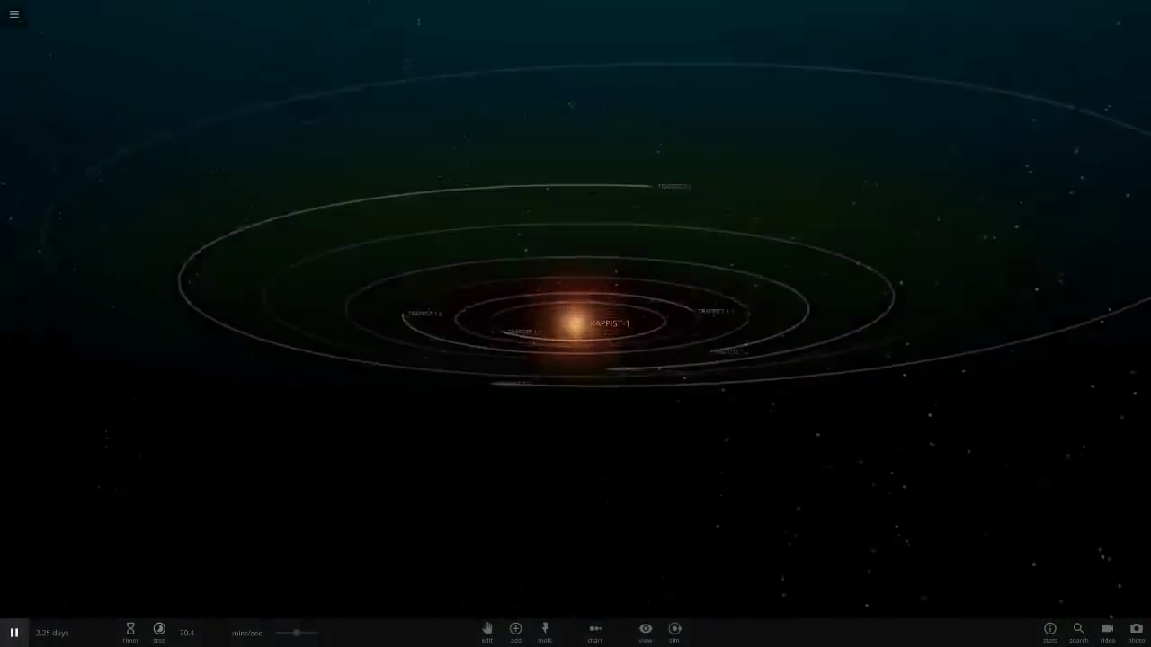
{"action": "right_click_drag", "start_coordinate": [576, 324], "coordinate": [576, 414]}
{"action": "scroll", "coordinate": [575, 323], "scroll_direction": "up", "scroll_amount": 6}
{"action": "right_click_drag", "start_coordinate": [575, 324], "coordinate": [576, 395]}
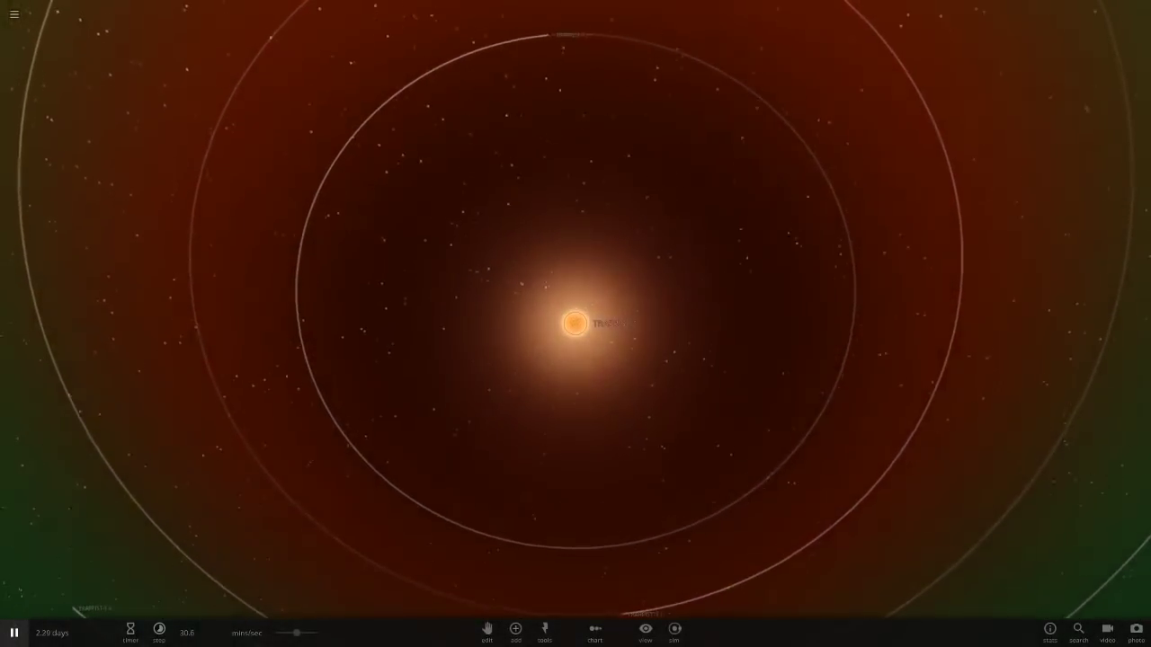
{"action": "scroll", "coordinate": [575, 324], "scroll_direction": "down", "scroll_amount": 8}
{"action": "right_click_drag", "start_coordinate": [575, 324], "coordinate": [575, 225]}
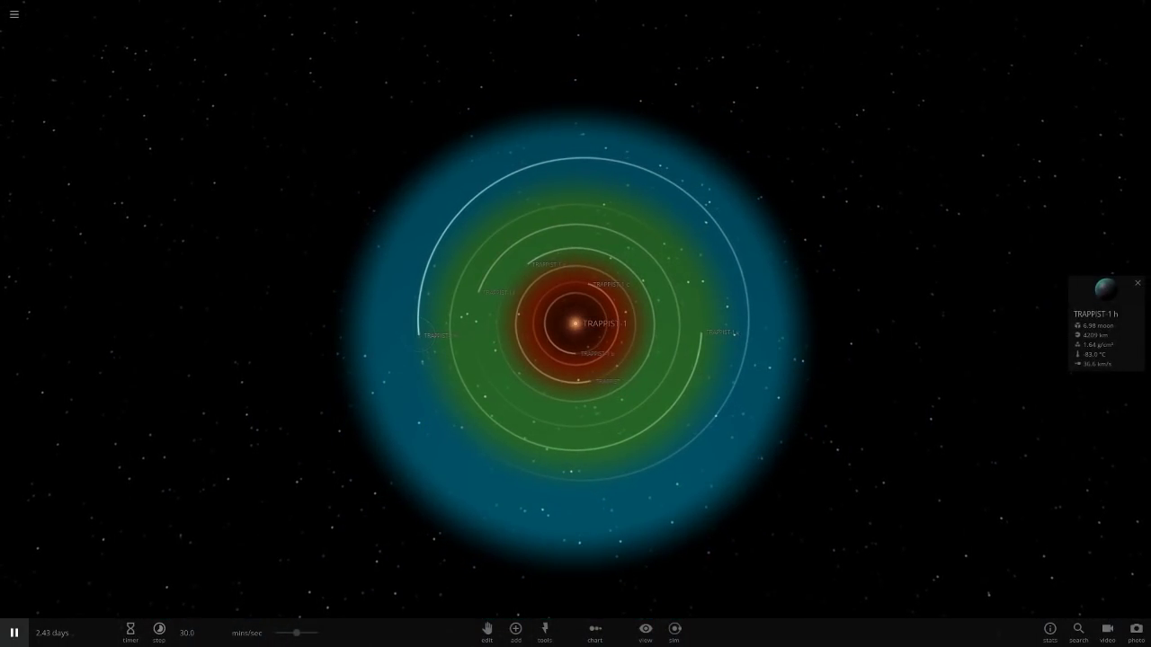
- Inspect TRAPPIST-1 h's orbital elements with the semi-major axis shown in AU, and close its properties
{"action": "left_click", "coordinate": [1106, 315]}
{"action": "left_click", "coordinate": [987, 146]}
{"action": "scroll", "coordinate": [1039, 393], "scroll_direction": "down", "scroll_amount": 5}
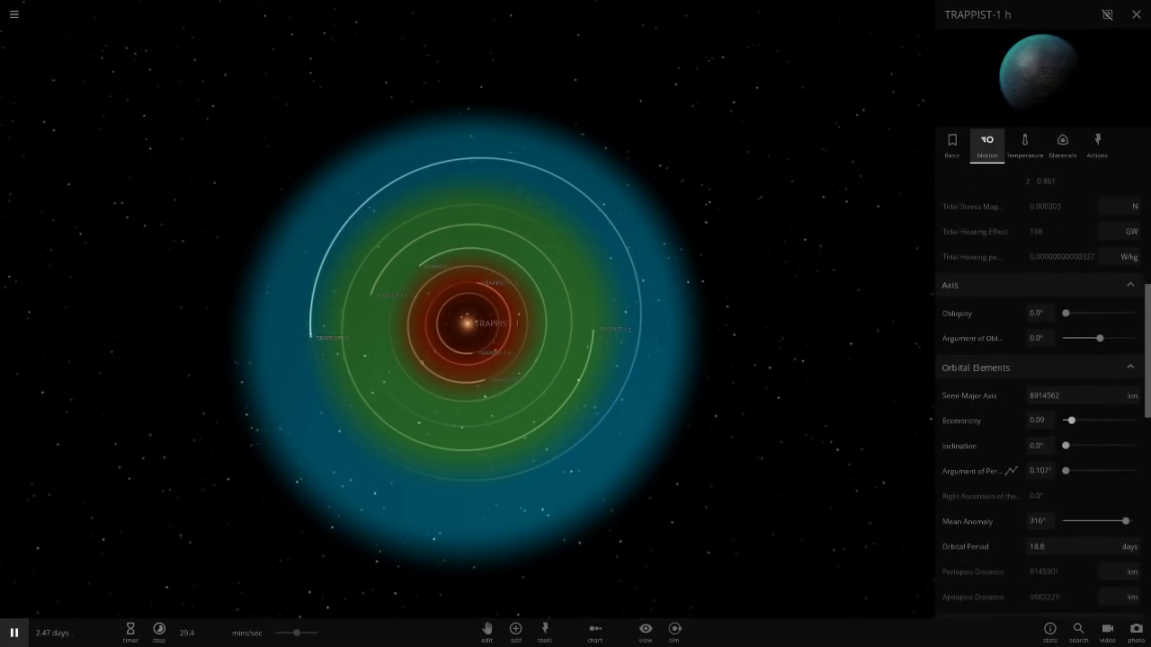
{"action": "left_click", "coordinate": [1120, 375]}
{"action": "left_click", "coordinate": [1130, 249]}
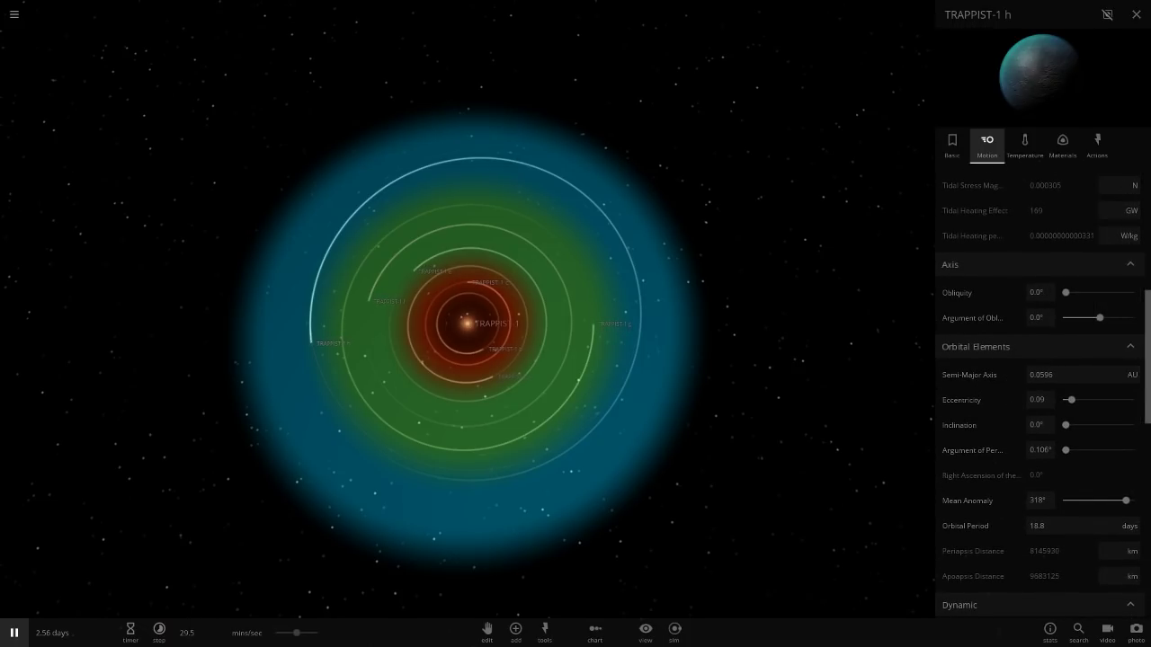
{"action": "right_click_drag", "start_coordinate": [540, 476], "coordinate": [526, 366]}
{"action": "scroll", "coordinate": [526, 366], "scroll_direction": "up", "scroll_amount": 5}
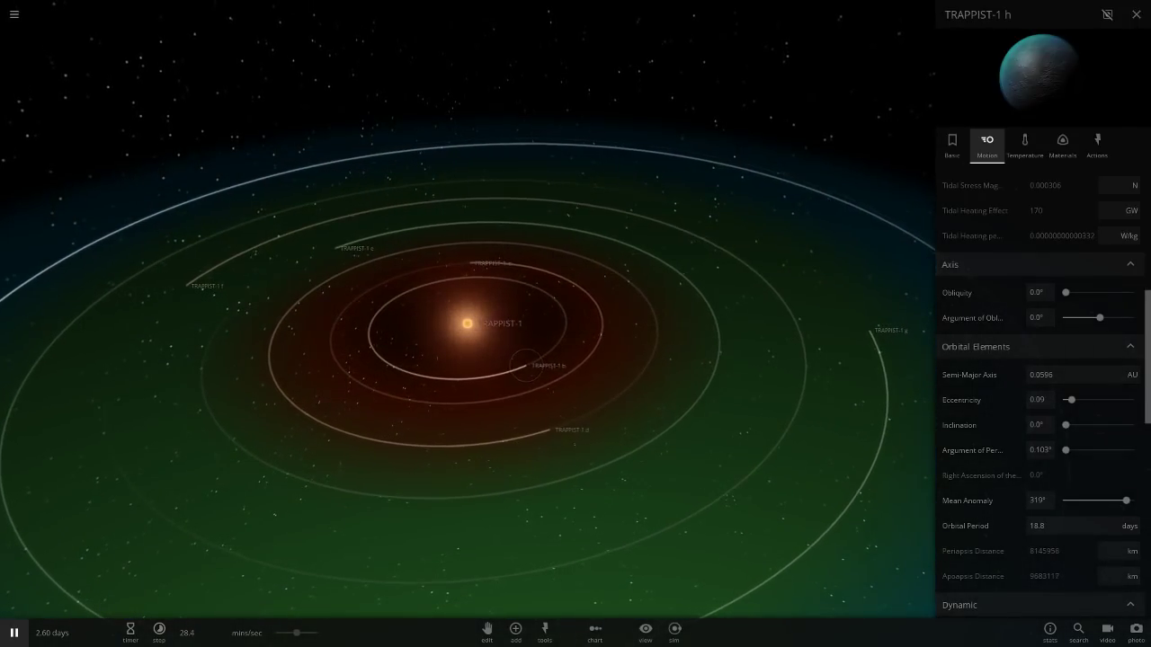
{"action": "left_click", "coordinate": [1136, 14]}
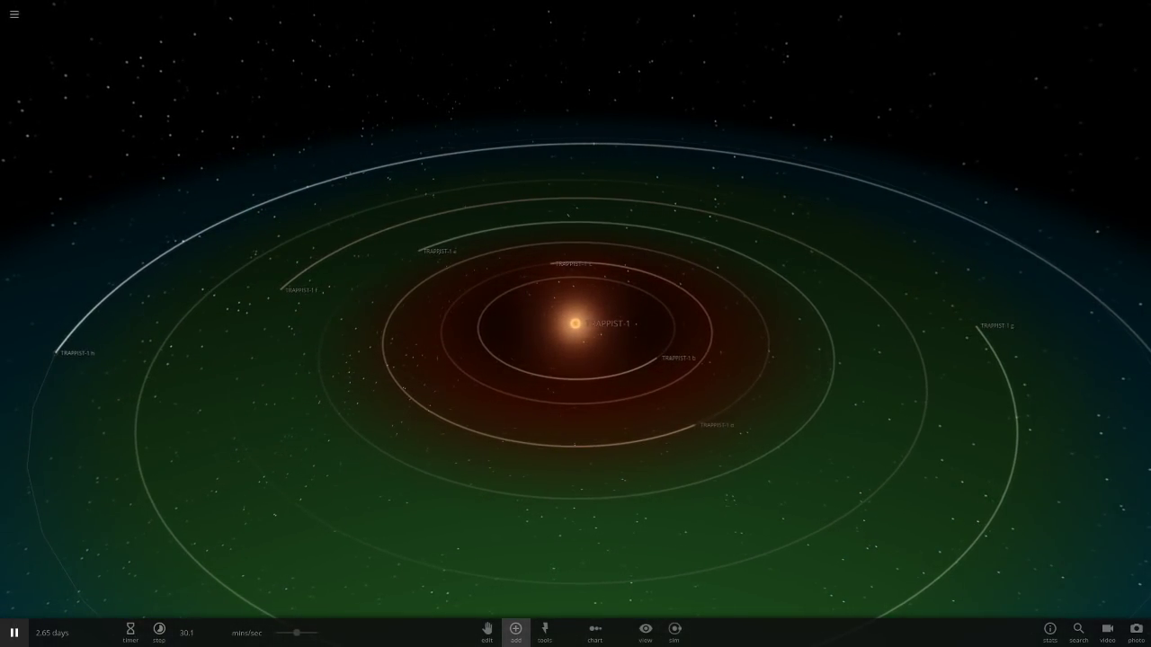
{"action": "left_click", "coordinate": [515, 628]}
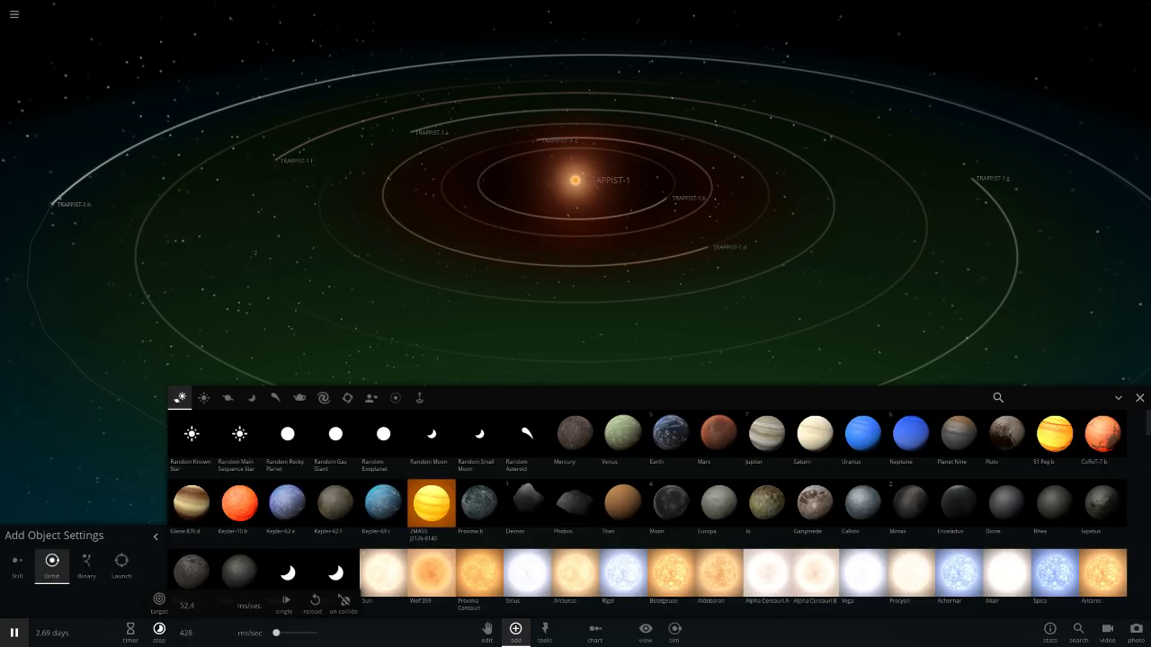
{"action": "scroll", "coordinate": [575, 193], "scroll_direction": "up", "scroll_amount": 3}
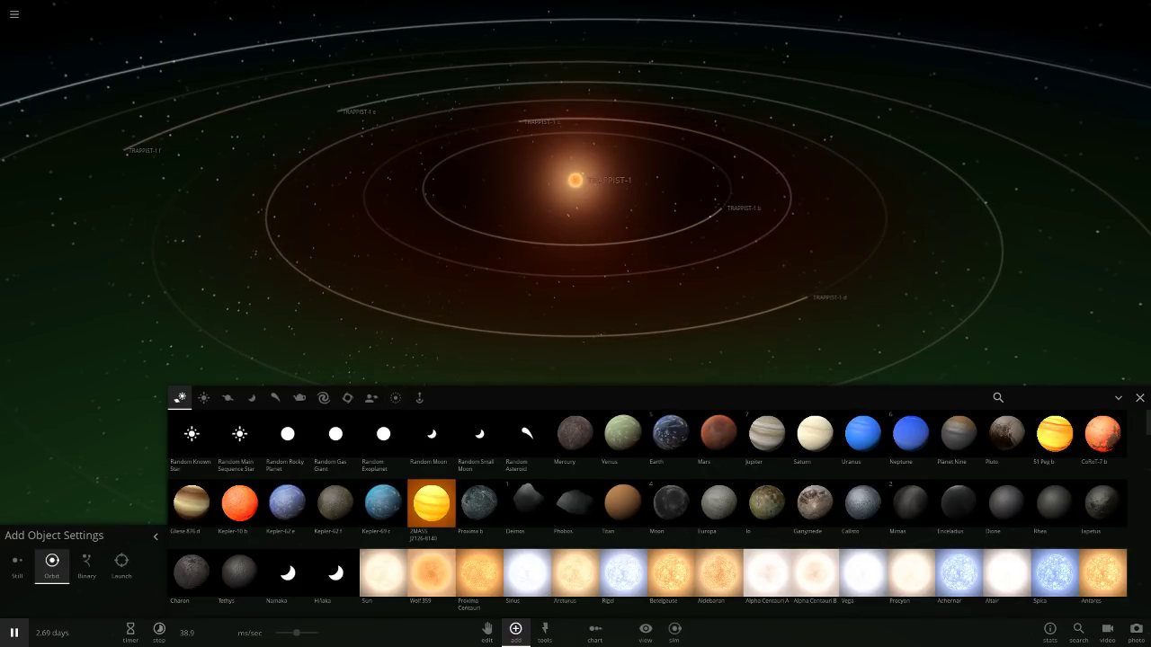
{"action": "scroll", "coordinate": [576, 194], "scroll_direction": "down", "scroll_amount": 3}
{"action": "right_click_drag", "start_coordinate": [575, 225], "coordinate": [575, 333]}
{"action": "left_click", "coordinate": [1140, 397]}
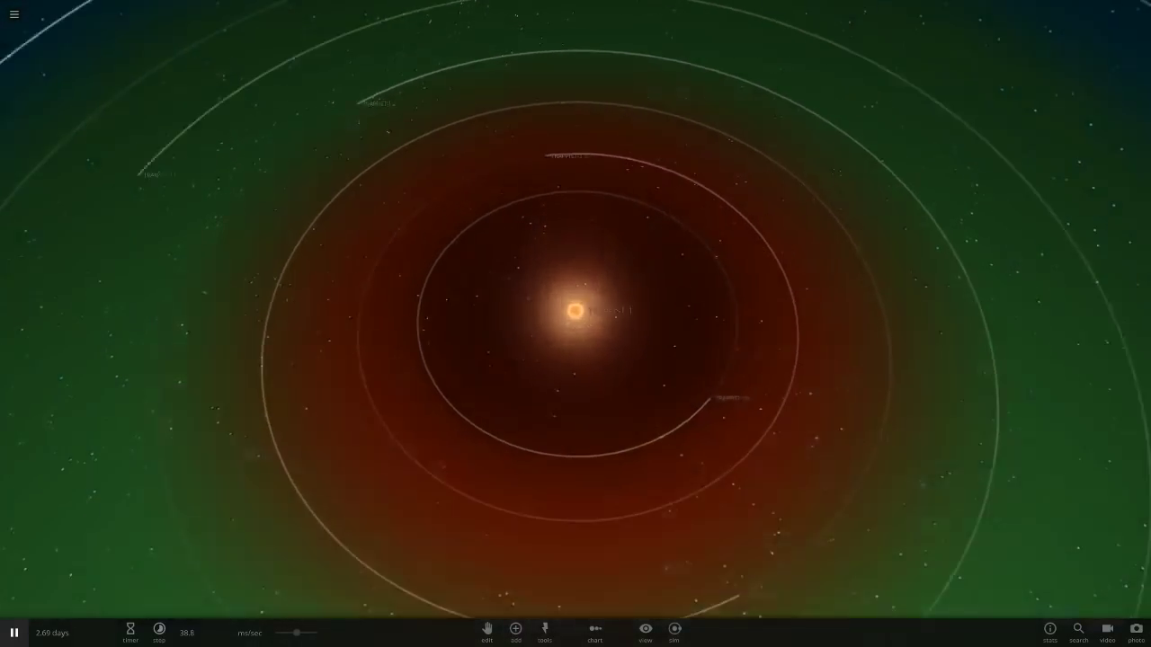
- Examine TRAPPIST-1's surface up close and the zones and planet orbits around it
{"action": "scroll", "coordinate": [576, 324], "scroll_direction": "down", "scroll_amount": 8}
{"action": "scroll", "coordinate": [575, 323], "scroll_direction": "up", "scroll_amount": 5}
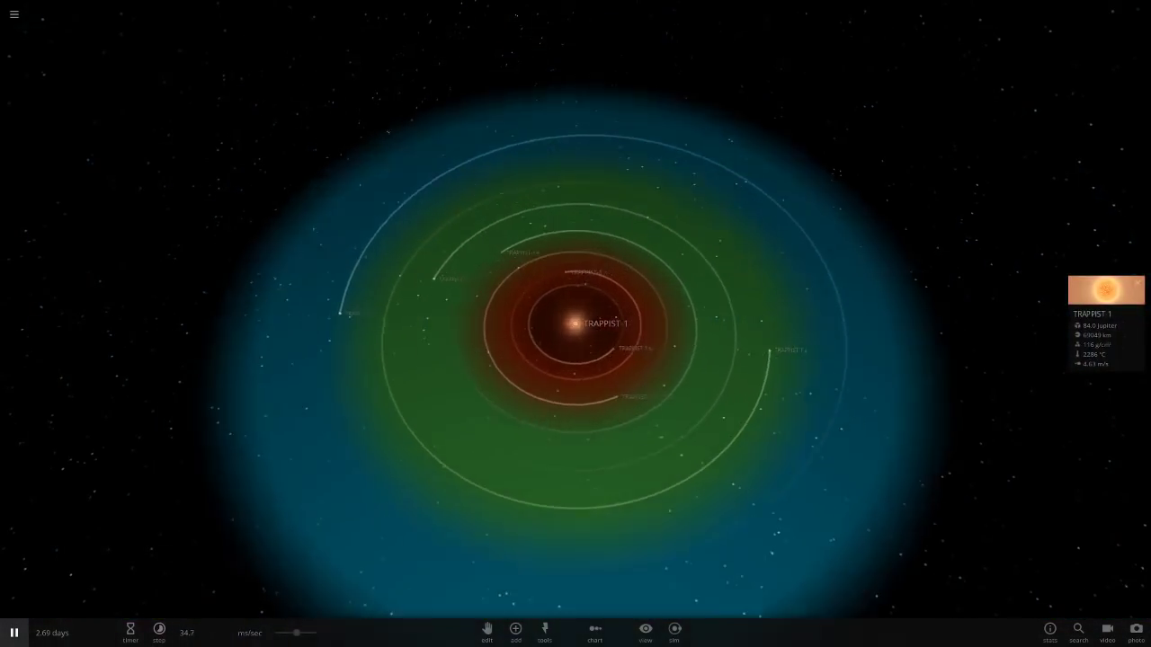
{"action": "right_click_drag", "start_coordinate": [575, 324], "coordinate": [576, 234]}
{"action": "scroll", "coordinate": [575, 324], "scroll_direction": "up", "scroll_amount": 8}
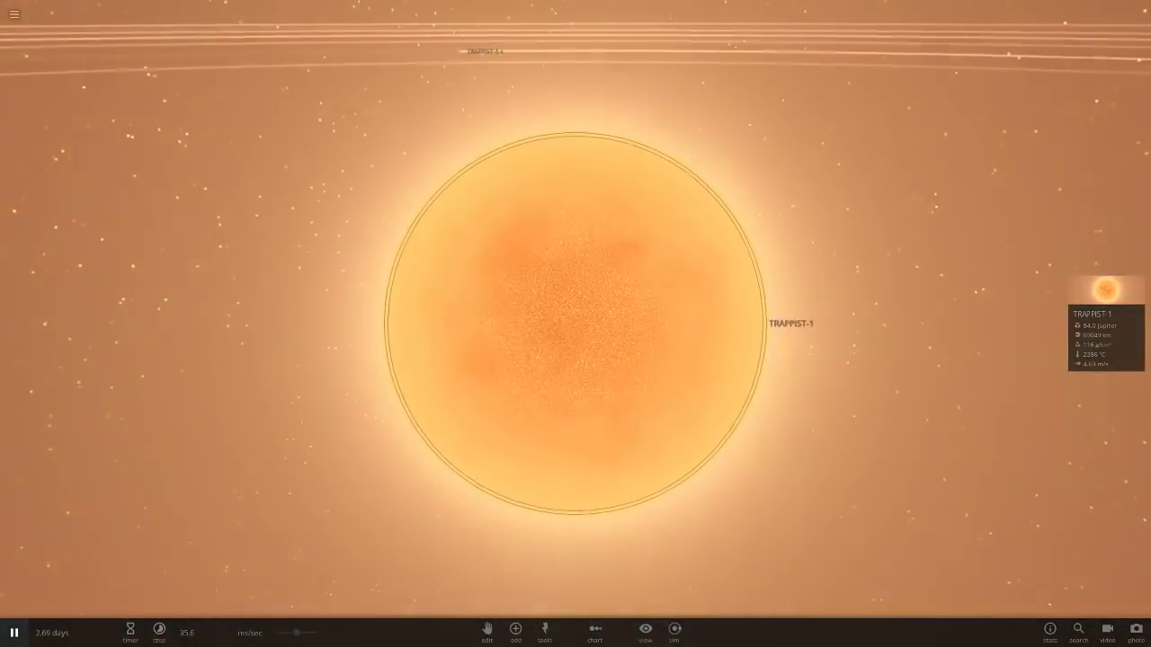
{"action": "scroll", "coordinate": [575, 324], "scroll_direction": "down", "scroll_amount": 2}
{"action": "scroll", "coordinate": [575, 323], "scroll_direction": "down", "scroll_amount": 8}
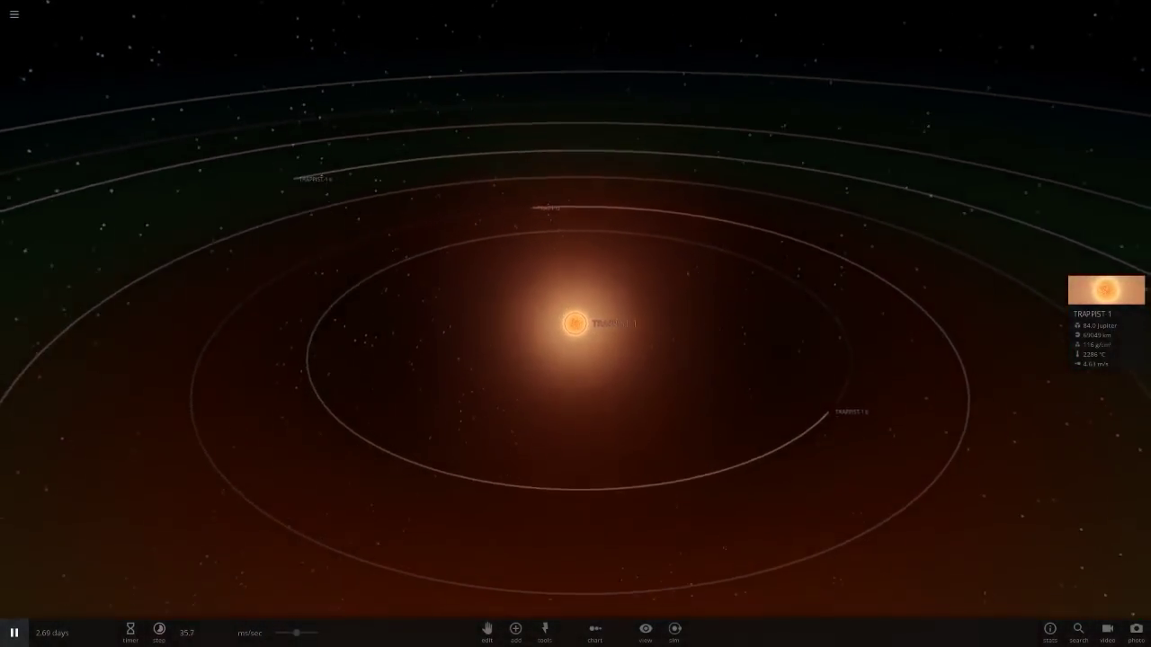
{"action": "right_click_drag", "start_coordinate": [575, 324], "coordinate": [576, 377]}
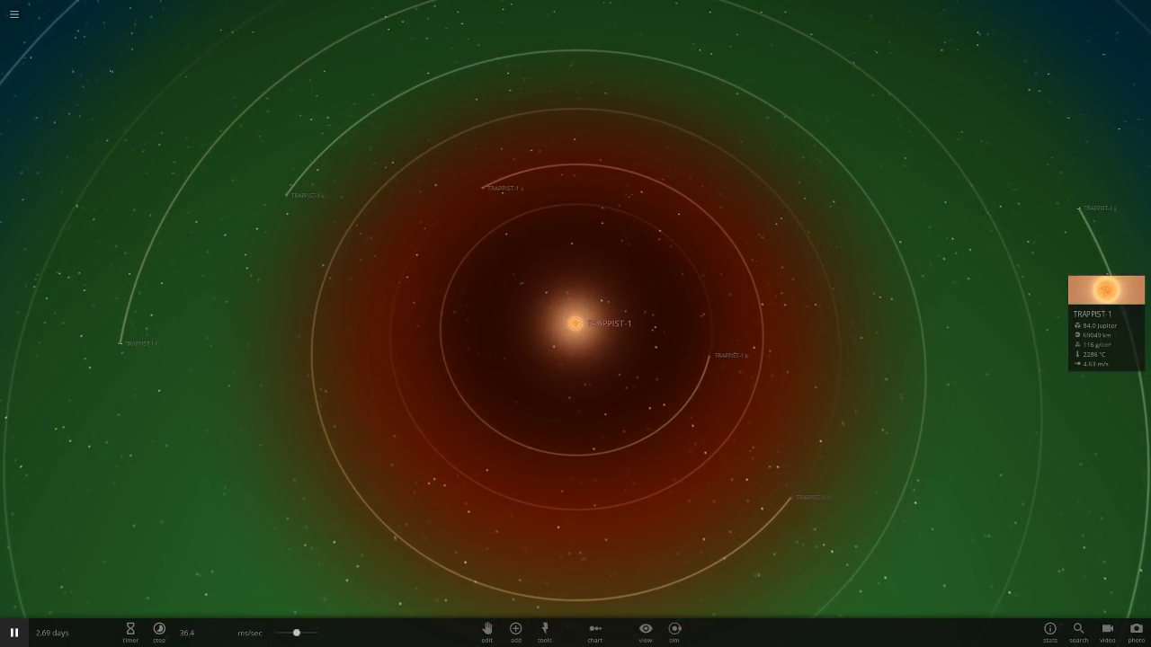
- Pause the simulation and delete the TRAPPIST-1 star from the centre of the system
{"action": "key", "text": "j"}
{"action": "key", "text": "space"}
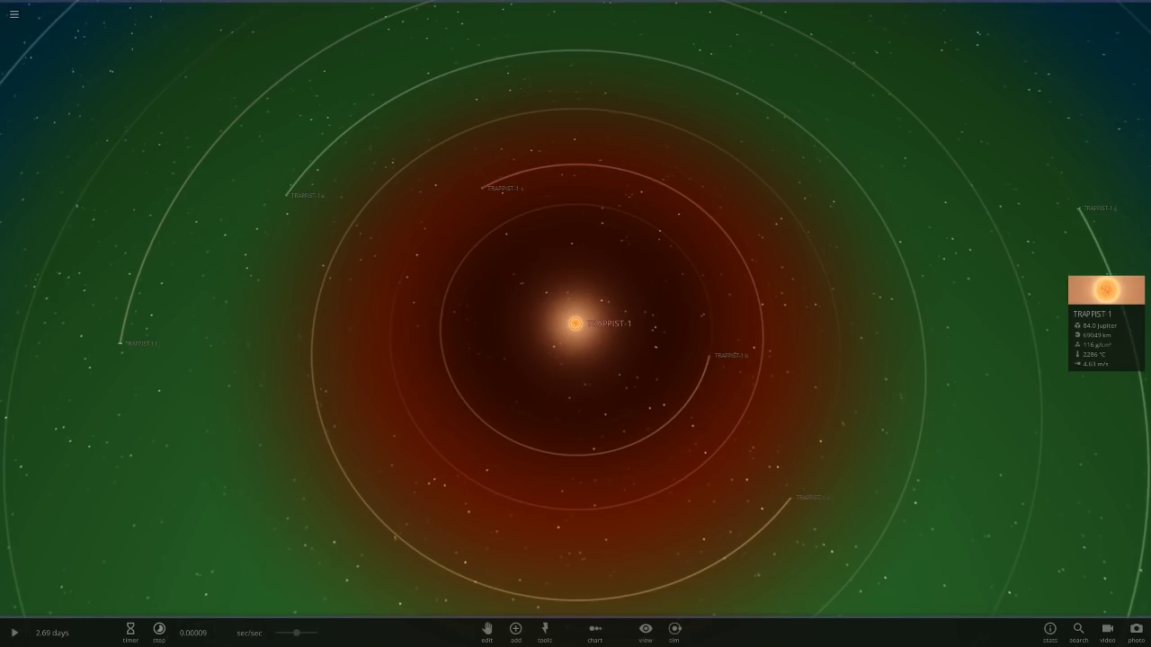
{"action": "left_click", "coordinate": [576, 324]}
{"action": "key", "text": "Delete"}
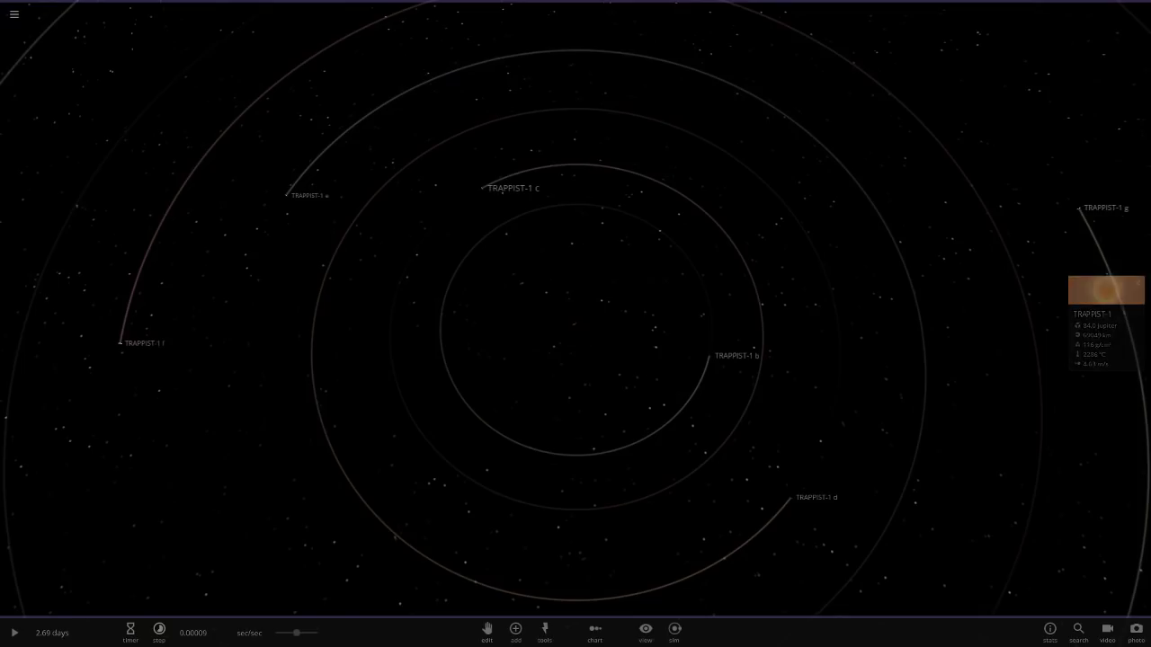
- Add the custom star Cypher 10 Tril at the centre of the planets' orbits and focus on it
{"action": "left_click", "coordinate": [517, 633]}
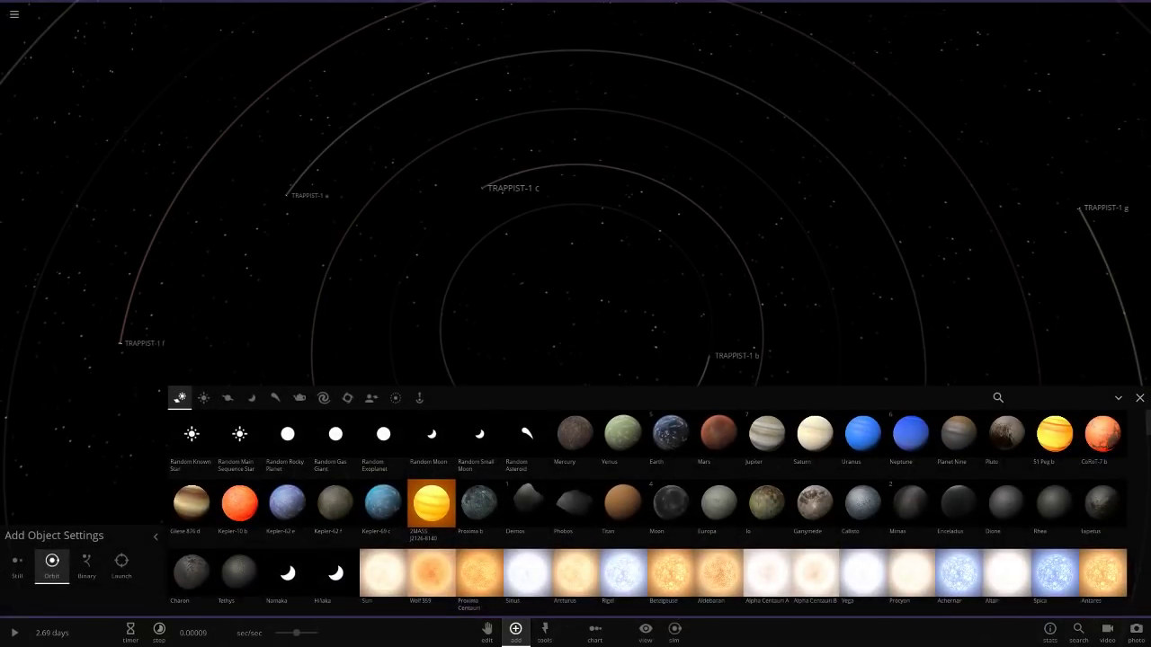
{"action": "left_click", "coordinate": [371, 398]}
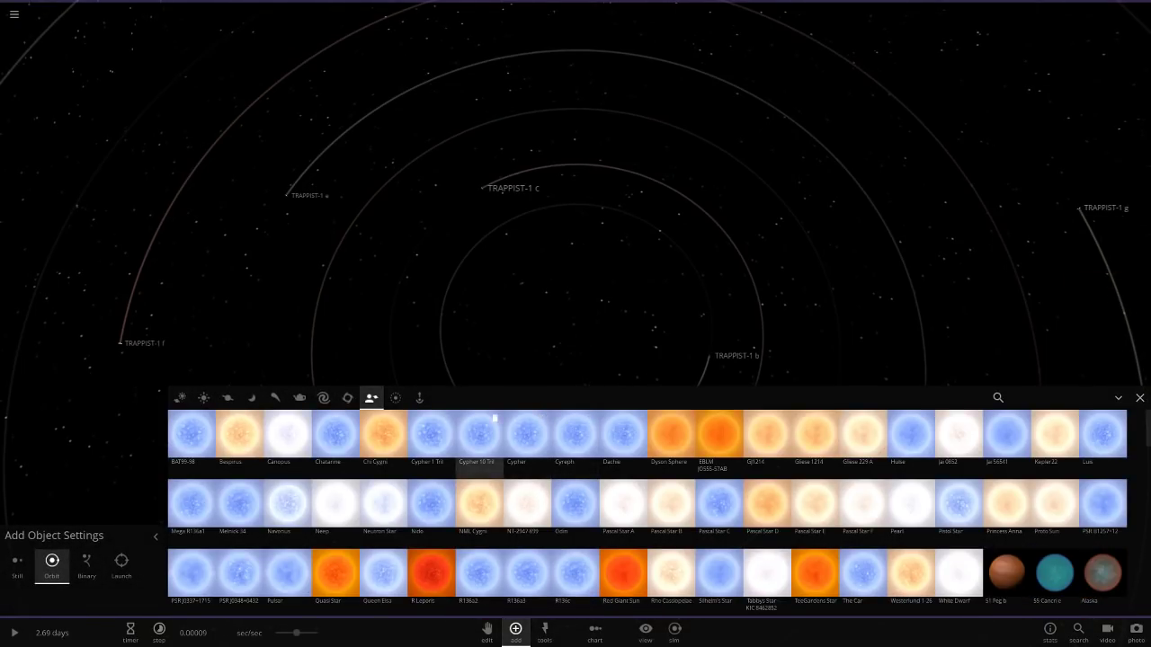
{"action": "left_click", "coordinate": [480, 435]}
{"action": "scroll", "coordinate": [551, 328], "scroll_direction": "down", "scroll_amount": 10}
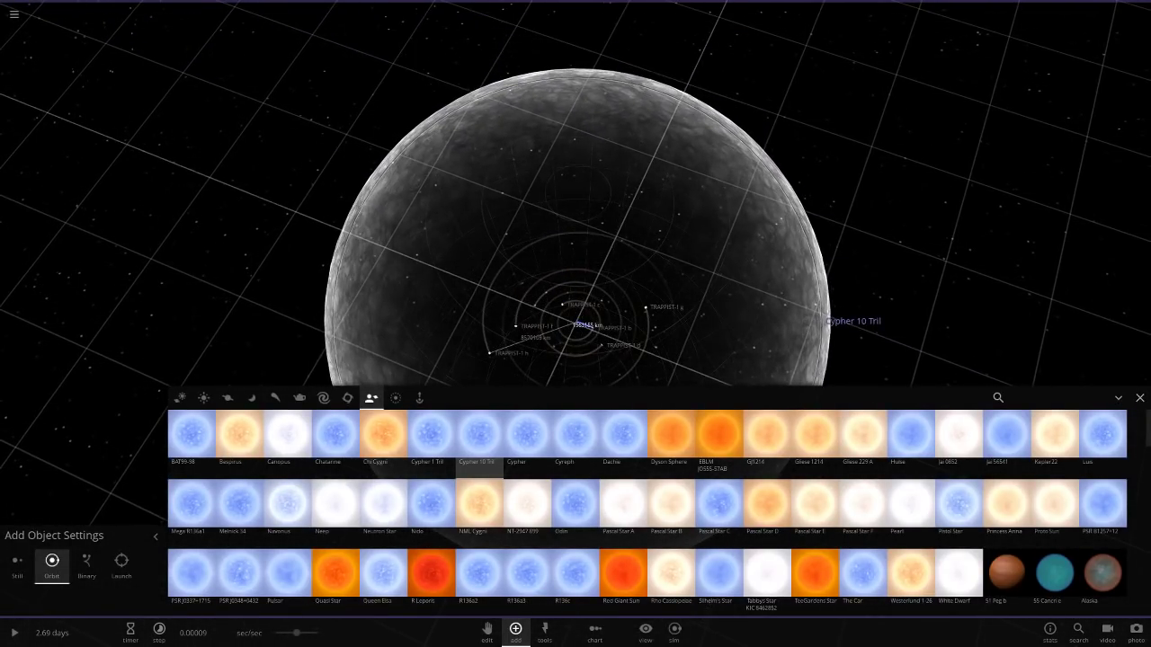
{"action": "left_click", "coordinate": [577, 323]}
{"action": "left_click", "coordinate": [1139, 398]}
{"action": "double_click", "coordinate": [742, 366]}
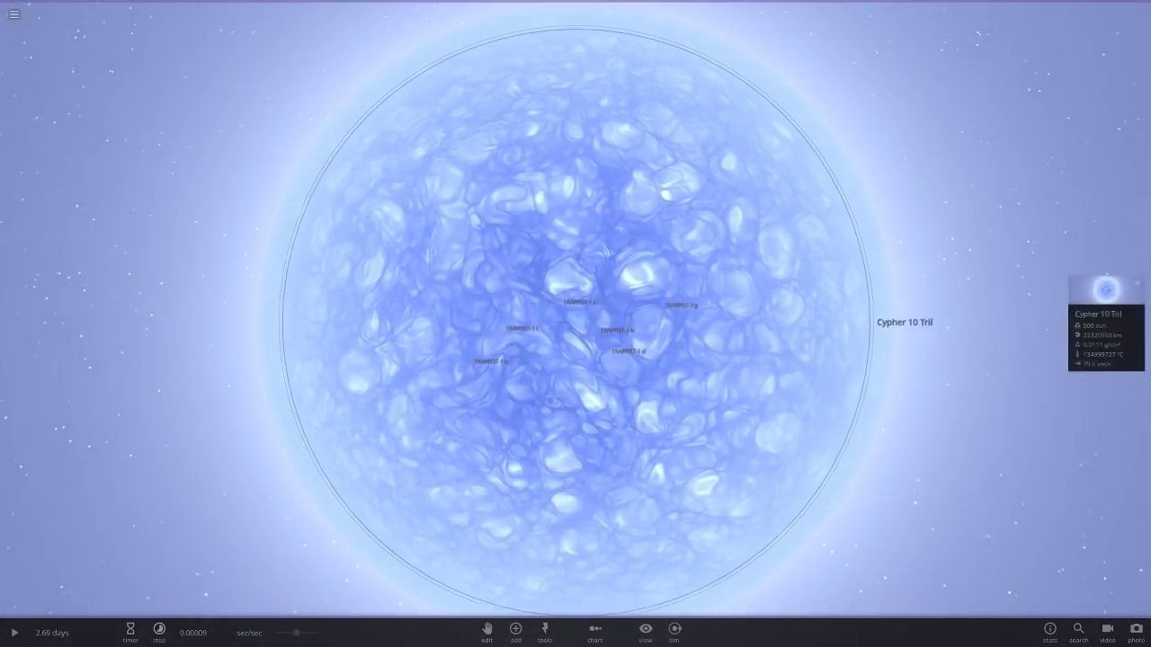
- Set Cypher 10 Tril's radius to 22325 km and check the resized star against the planet orbits
{"action": "left_click", "coordinate": [1106, 322]}
{"action": "left_click", "coordinate": [952, 146]}
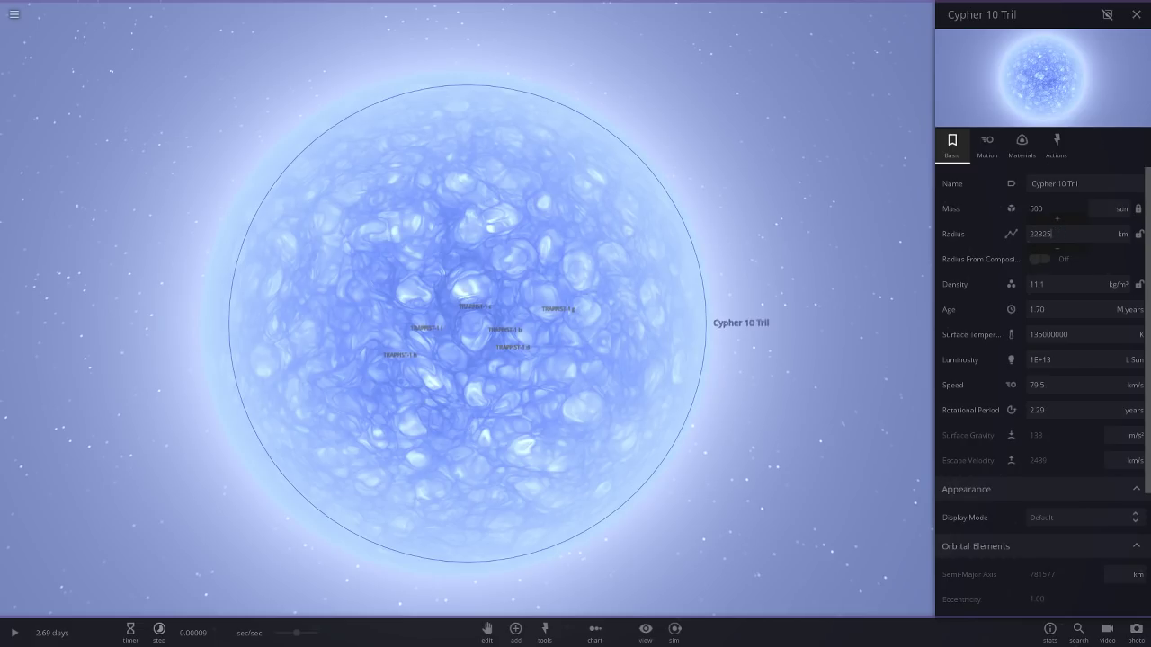
{"action": "key", "text": "Return"}
{"action": "scroll", "coordinate": [468, 324], "scroll_direction": "up", "scroll_amount": 3}
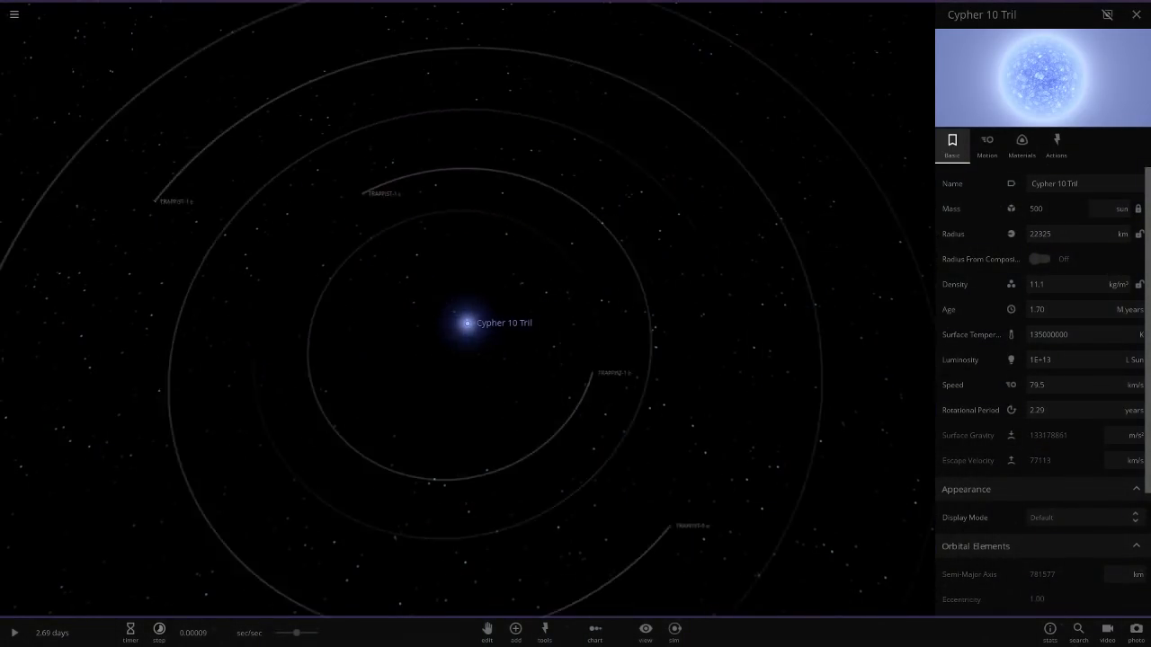
{"action": "scroll", "coordinate": [468, 323], "scroll_direction": "up", "scroll_amount": 10}
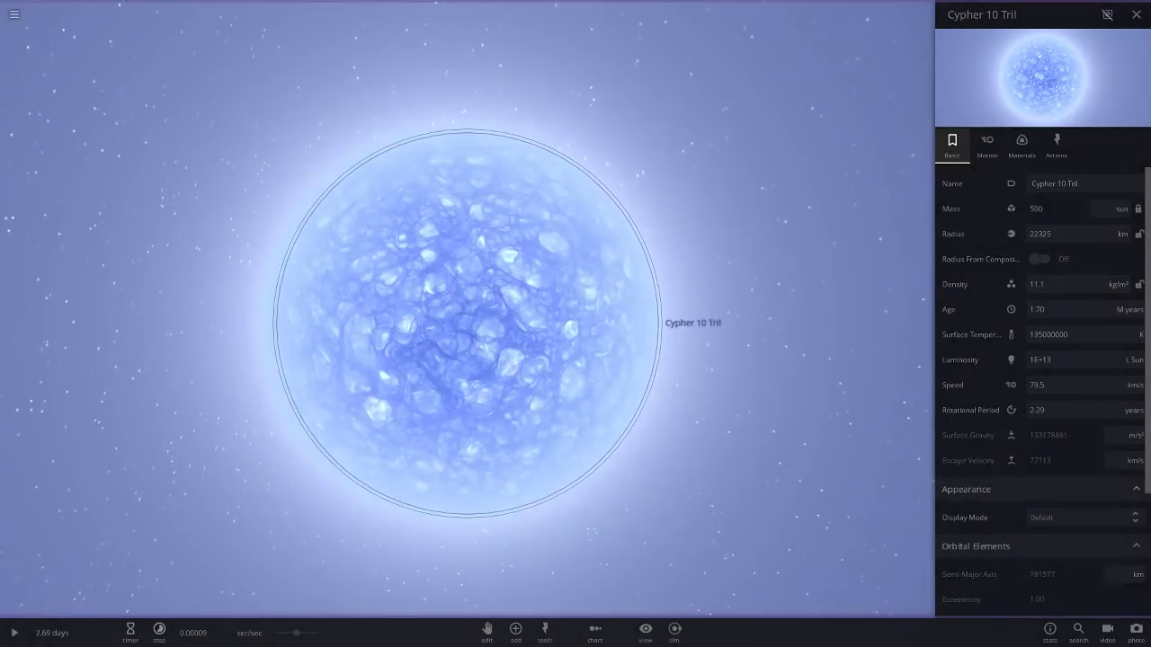
{"action": "scroll", "coordinate": [468, 323], "scroll_direction": "down", "scroll_amount": 10}
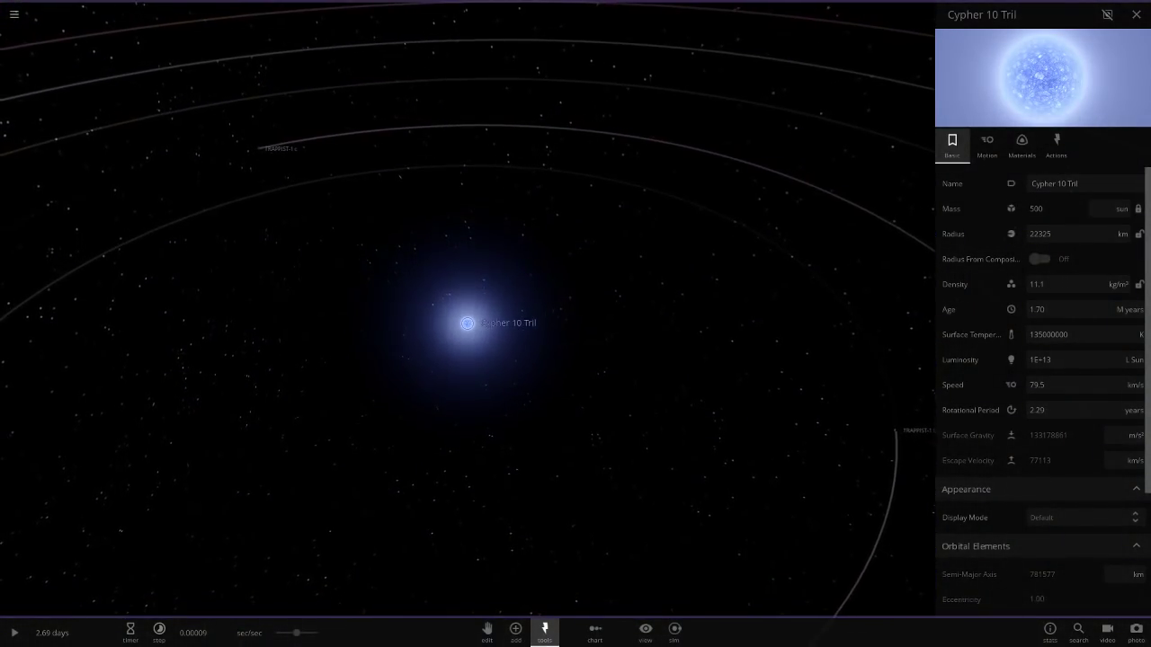
- Apply the Auto Orbit simulation action to the system and close the star's properties
{"action": "left_click", "coordinate": [545, 632]}
{"action": "left_click", "coordinate": [444, 601]}
{"action": "left_click", "coordinate": [70, 378]}
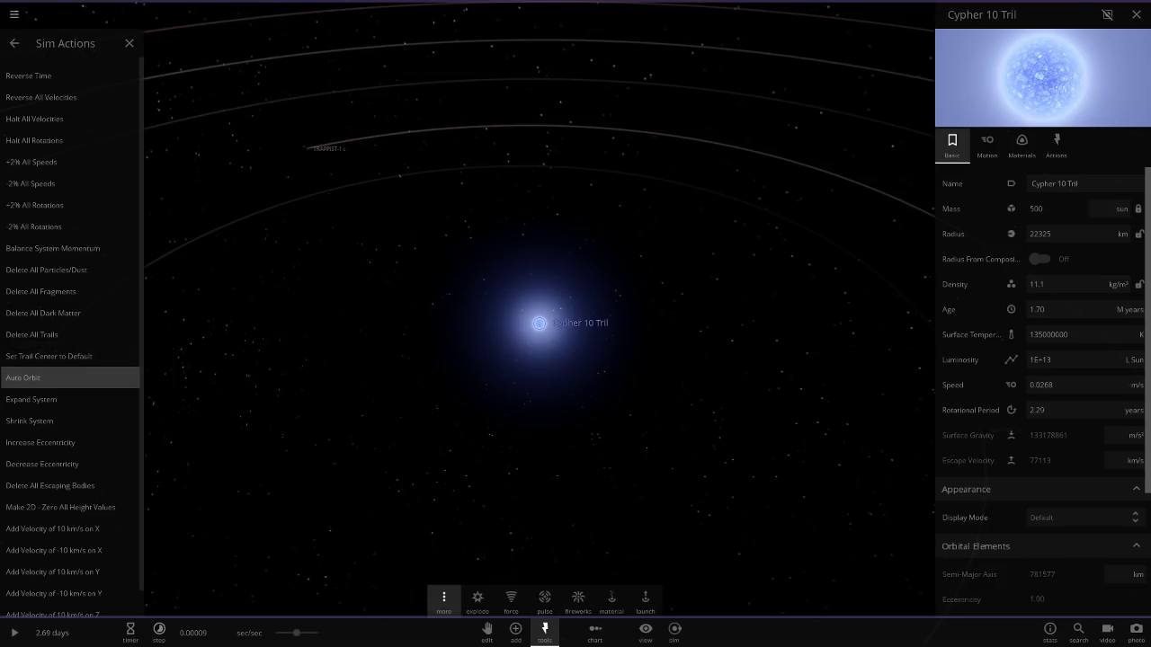
{"action": "left_click", "coordinate": [129, 44]}
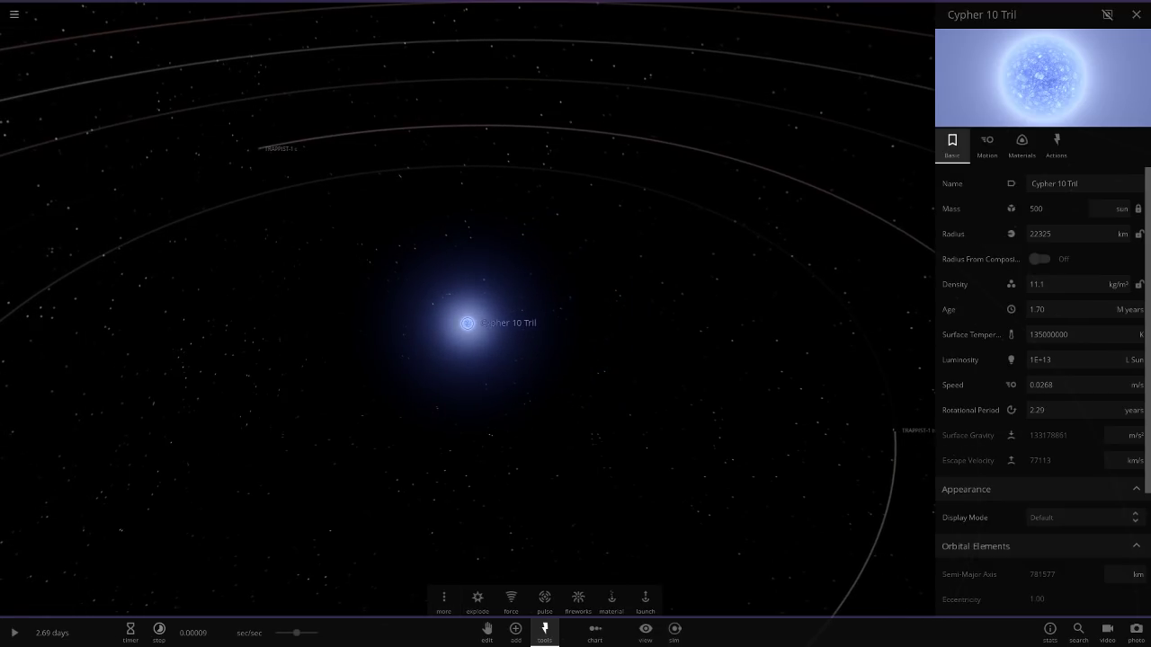
{"action": "left_click", "coordinate": [1137, 14]}
- Focus on the innermost planet, TRAPPIST-1 b, and open its properties
{"action": "scroll", "coordinate": [749, 365], "scroll_direction": "down", "scroll_amount": 5}
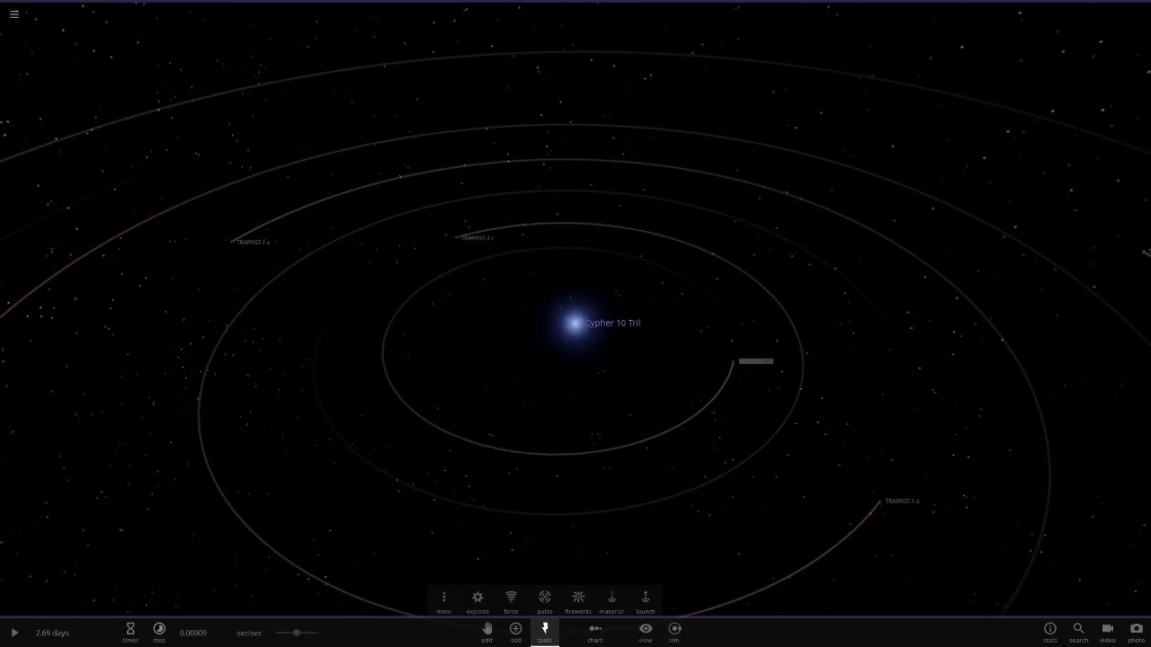
{"action": "scroll", "coordinate": [749, 365], "scroll_direction": "up", "scroll_amount": 1}
{"action": "scroll", "coordinate": [575, 324], "scroll_direction": "up", "scroll_amount": 3}
{"action": "scroll", "coordinate": [575, 323], "scroll_direction": "down", "scroll_amount": 2}
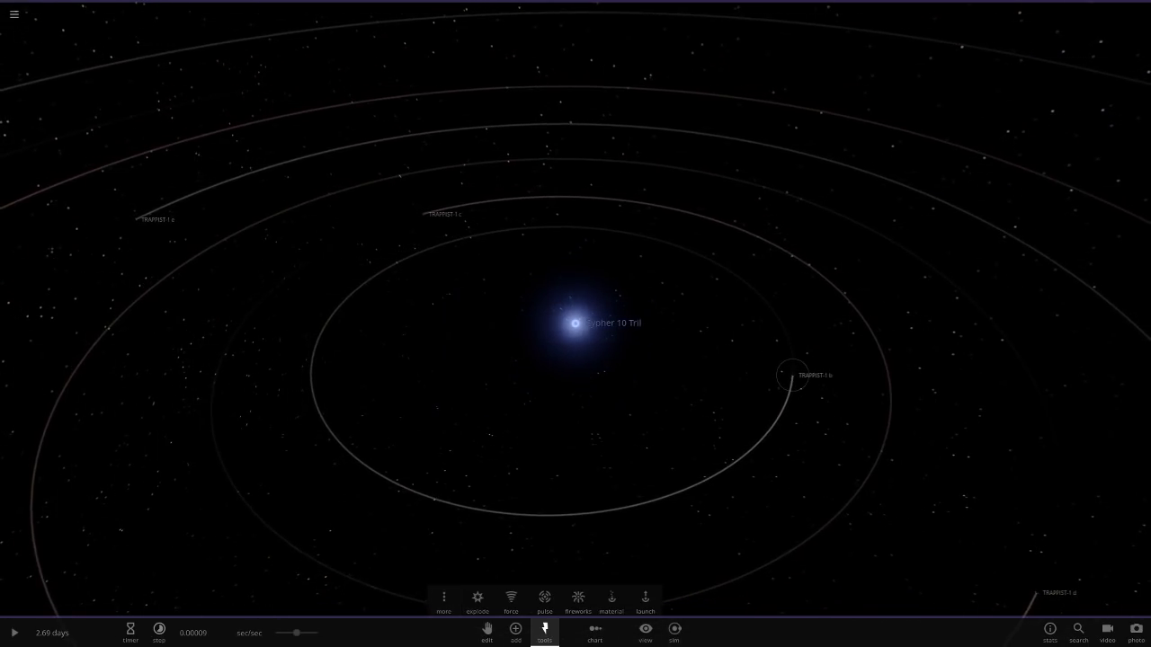
{"action": "double_click", "coordinate": [792, 376]}
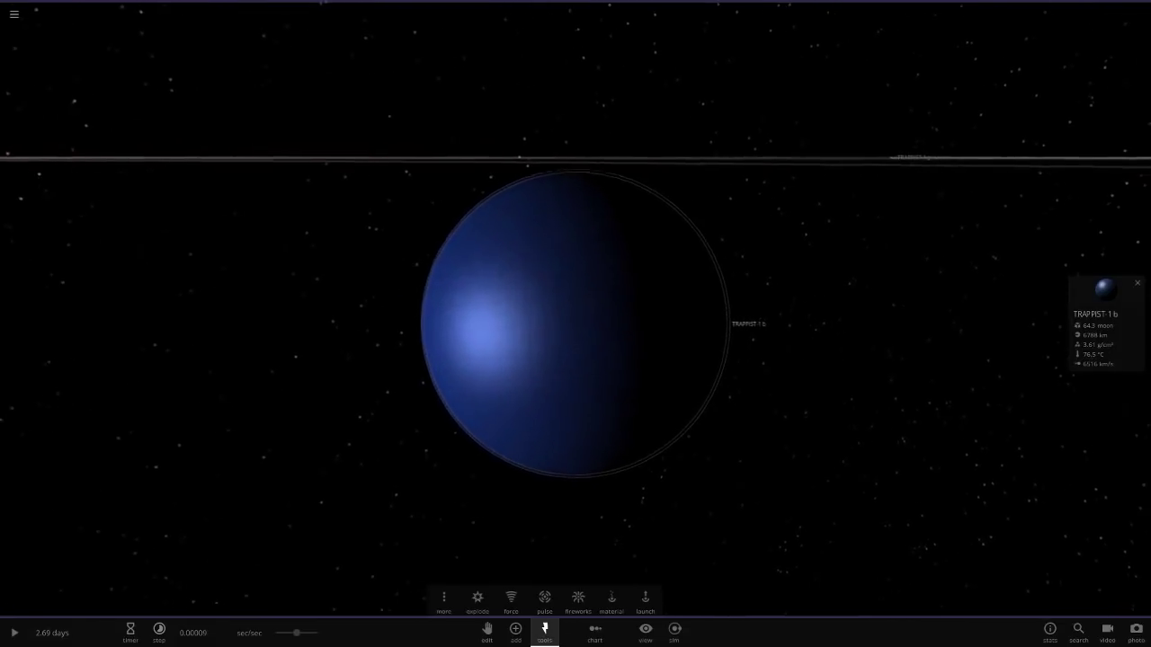
{"action": "left_click", "coordinate": [1106, 315]}
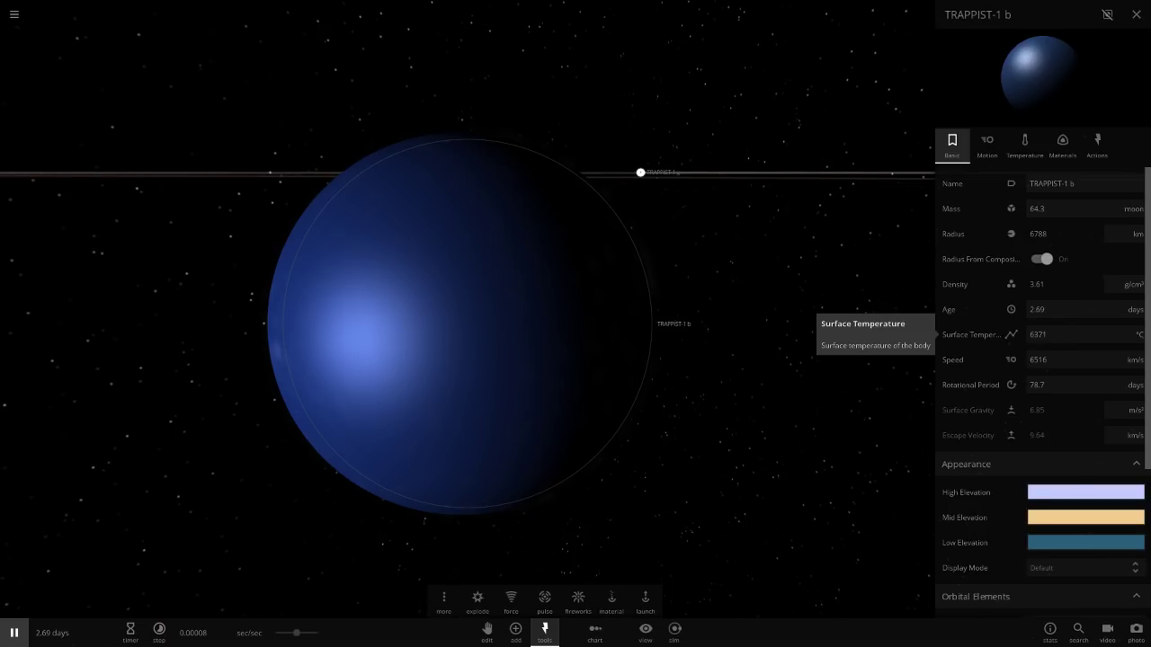
- Inspect the lit and dark sides of TRAPPIST-1 b while the simulation runs, and pause the simulation
{"action": "scroll", "coordinate": [575, 341], "scroll_direction": "up", "scroll_amount": 5}
{"action": "right_click_drag", "start_coordinate": [576, 341], "coordinate": [418, 316]}
{"action": "scroll", "coordinate": [503, 297], "scroll_direction": "down", "scroll_amount": 5}
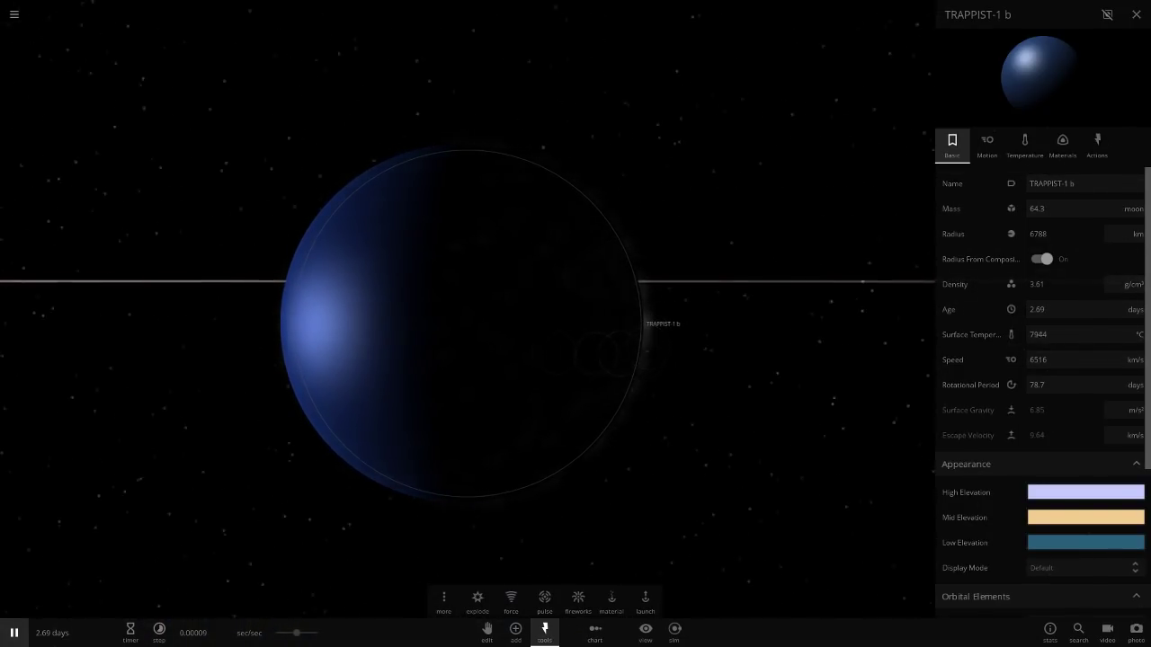
{"action": "right_click_drag", "start_coordinate": [503, 324], "coordinate": [397, 353]}
{"action": "key", "text": "space"}
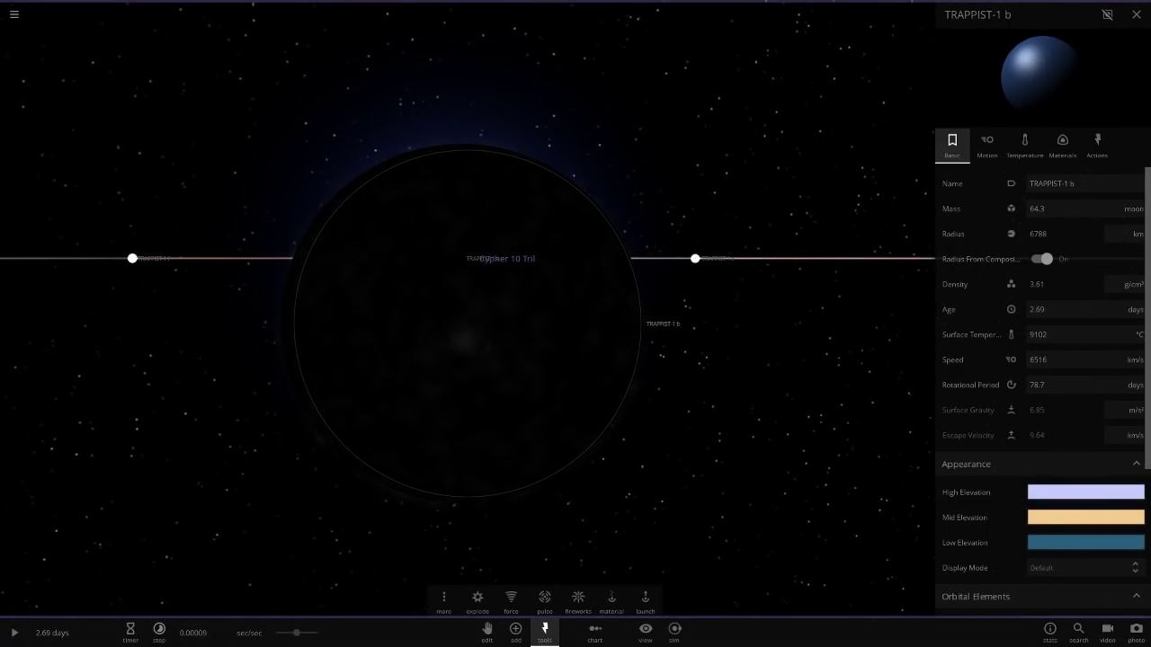
- Switch the focus from TRAPPIST-1 b to TRAPPIST-1 c to view its properties
{"action": "scroll", "coordinate": [468, 324], "scroll_direction": "down", "scroll_amount": 5}
{"action": "right_click_drag", "start_coordinate": [467, 324], "coordinate": [457, 381]}
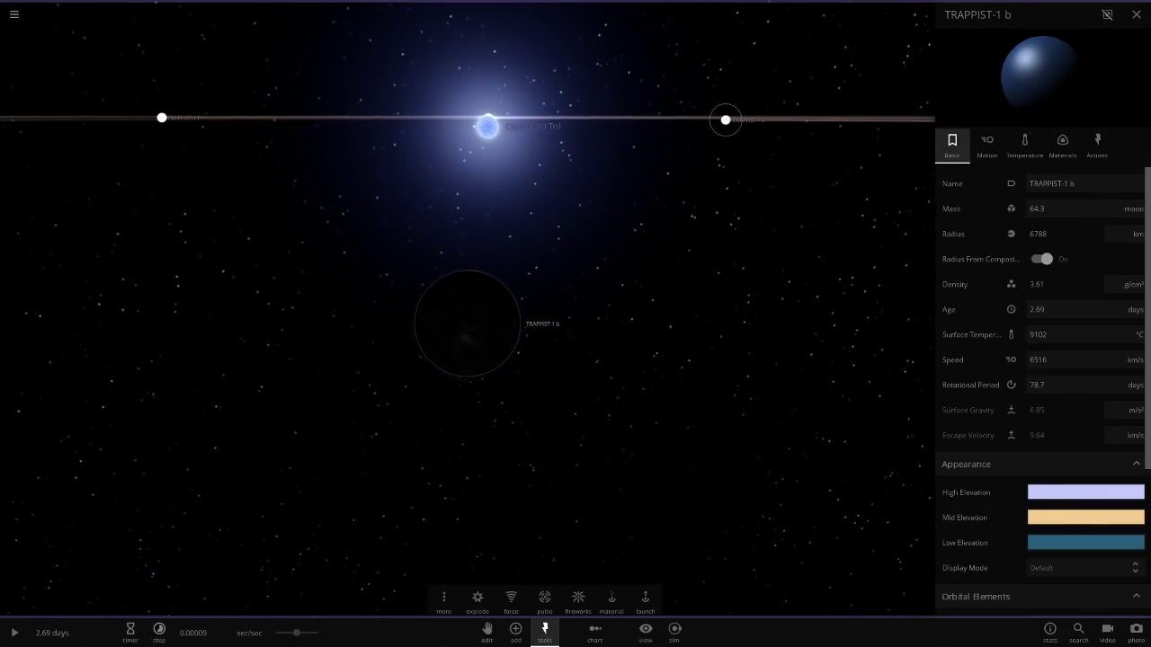
{"action": "double_click", "coordinate": [725, 120]}
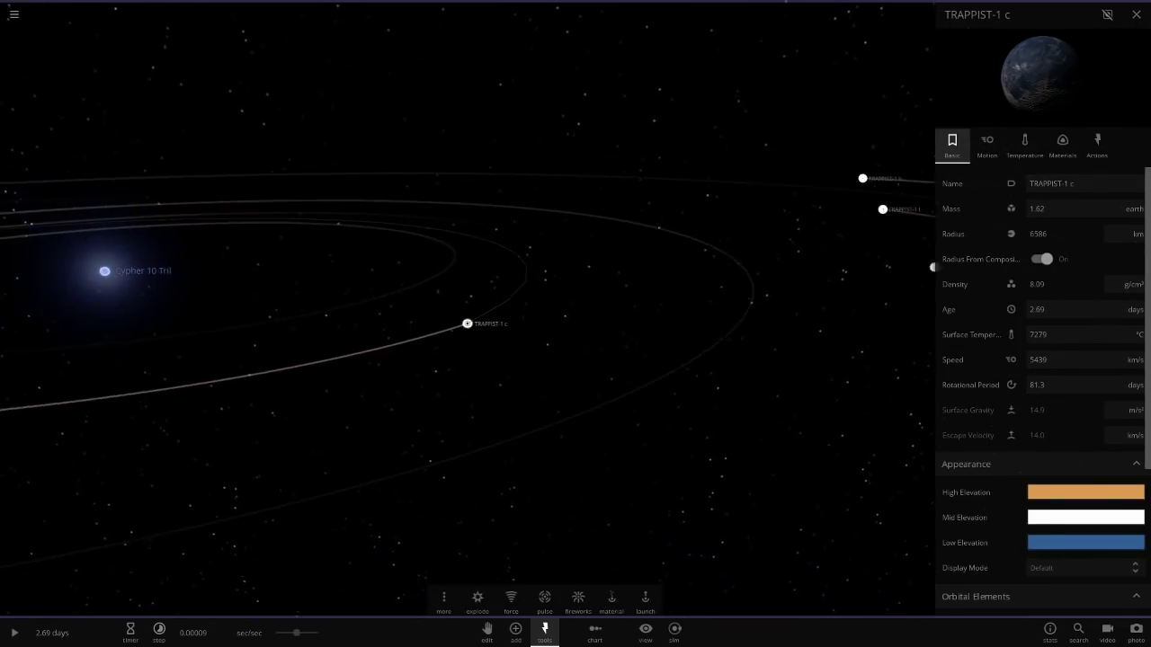
- Close the properties of TRAPPIST-1 c, focus on TRAPPIST-1 h and resume the simulation
{"action": "left_click", "coordinate": [1136, 14]}
{"action": "scroll", "coordinate": [575, 324], "scroll_direction": "up", "scroll_amount": 5}
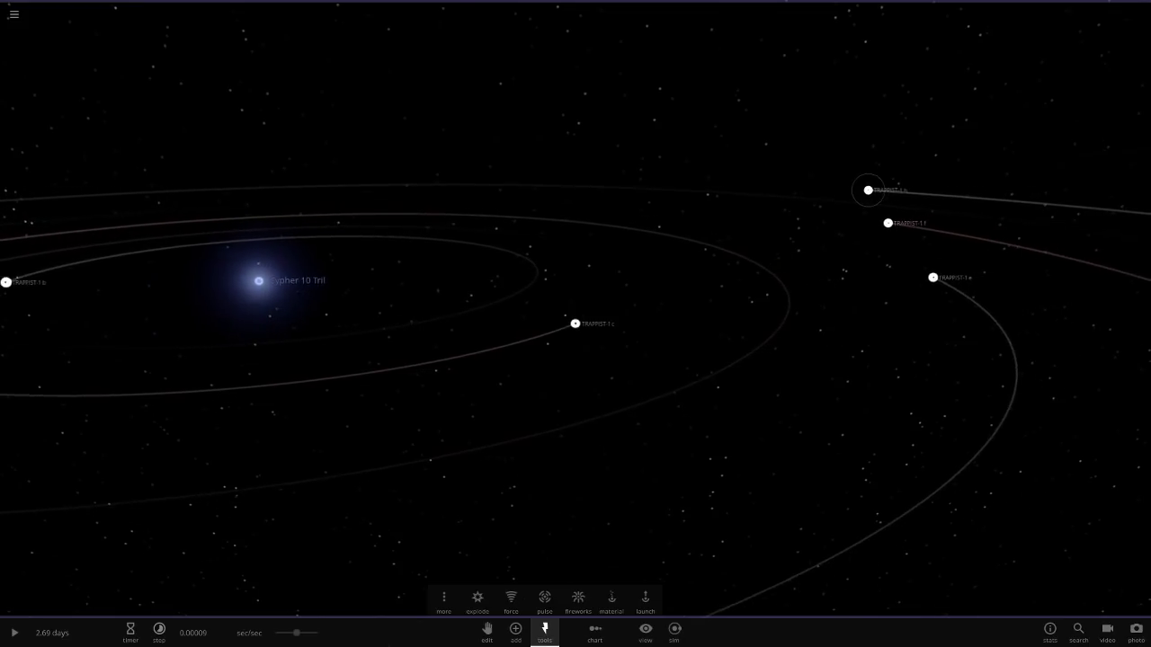
{"action": "double_click", "coordinate": [868, 190]}
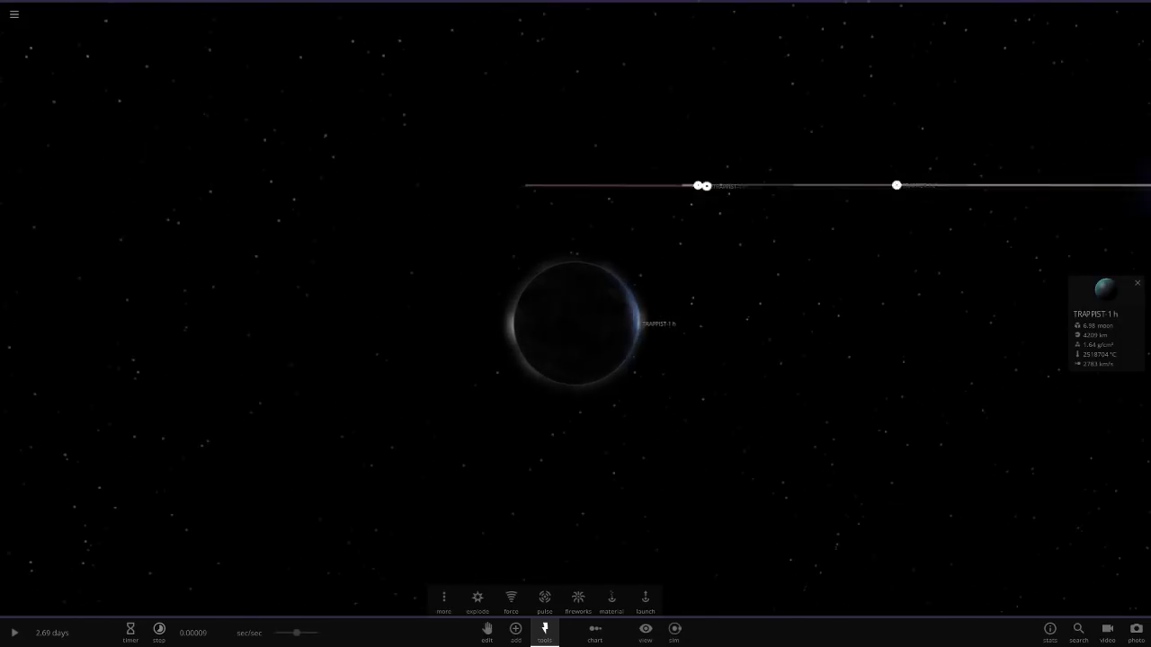
{"action": "key", "text": "space"}
{"action": "scroll", "coordinate": [575, 404], "scroll_direction": "up", "scroll_amount": 2}
{"action": "right_click_drag", "start_coordinate": [513, 436], "coordinate": [596, 411]}
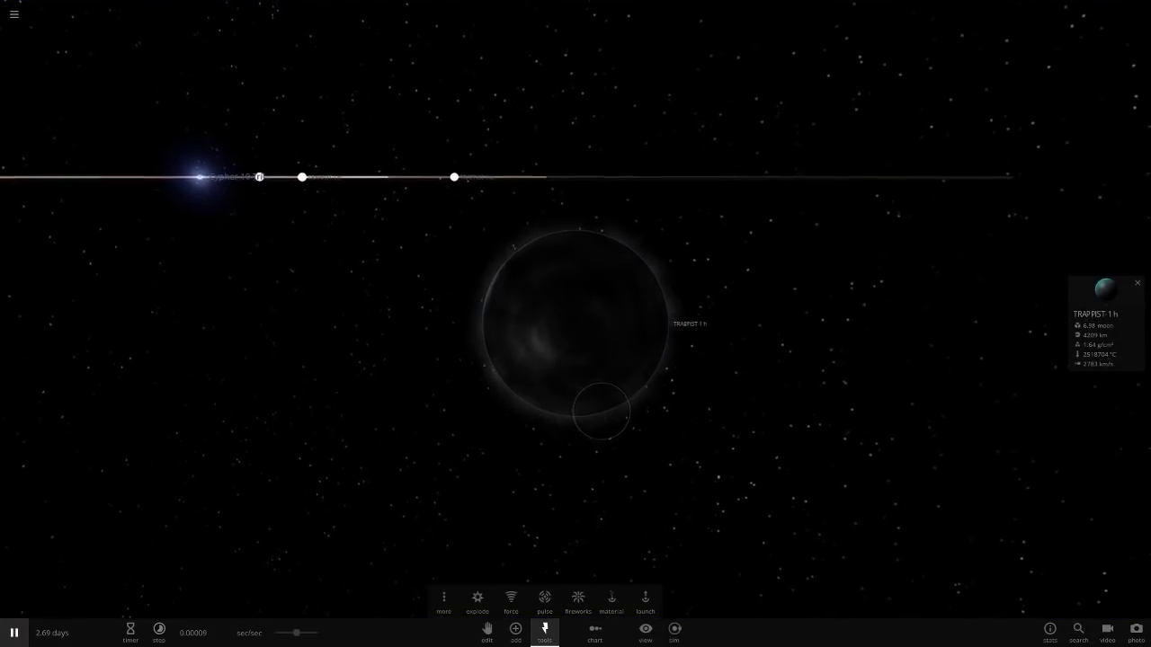
- Inspect the dark and lit sides of TRAPPIST-1 h and the material around it while the simulation runs
{"action": "scroll", "coordinate": [596, 411], "scroll_direction": "up", "scroll_amount": 5}
{"action": "scroll", "coordinate": [597, 444], "scroll_direction": "down", "scroll_amount": 3}
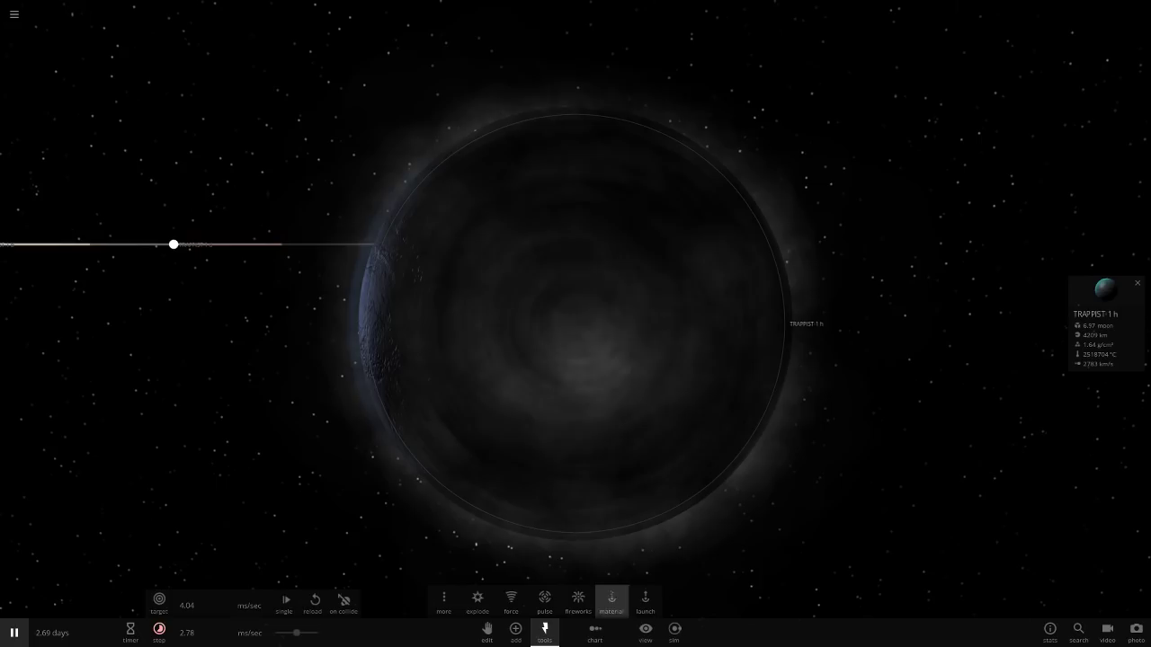
{"action": "key", "text": "Escape"}
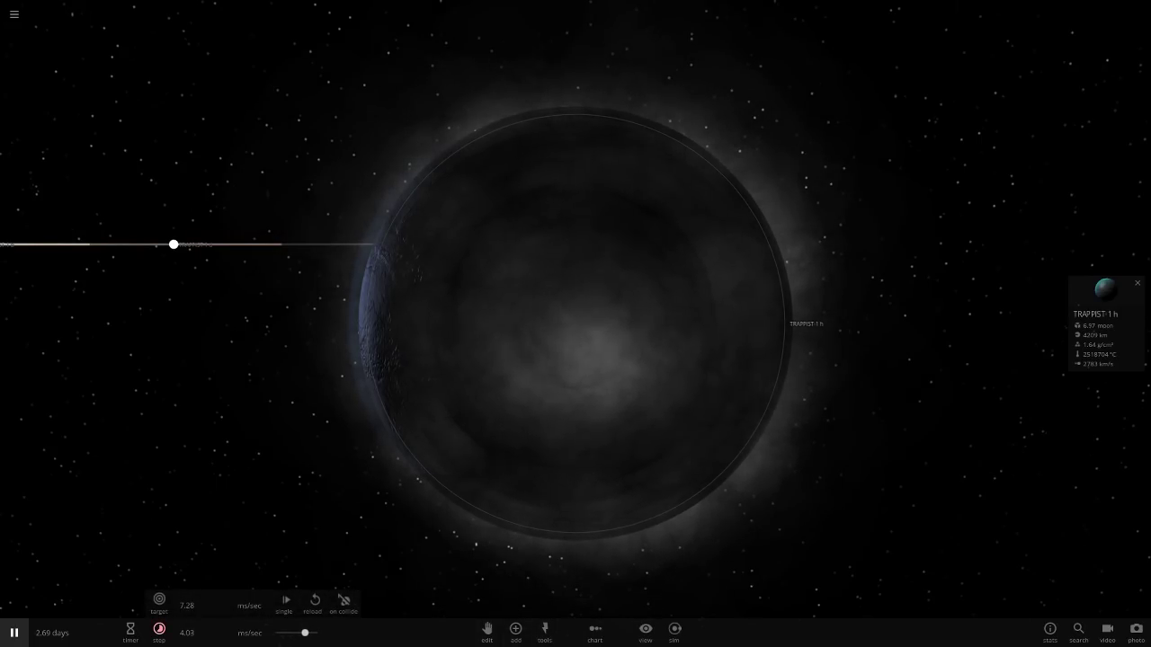
{"action": "scroll", "coordinate": [576, 324], "scroll_direction": "down", "scroll_amount": 5}
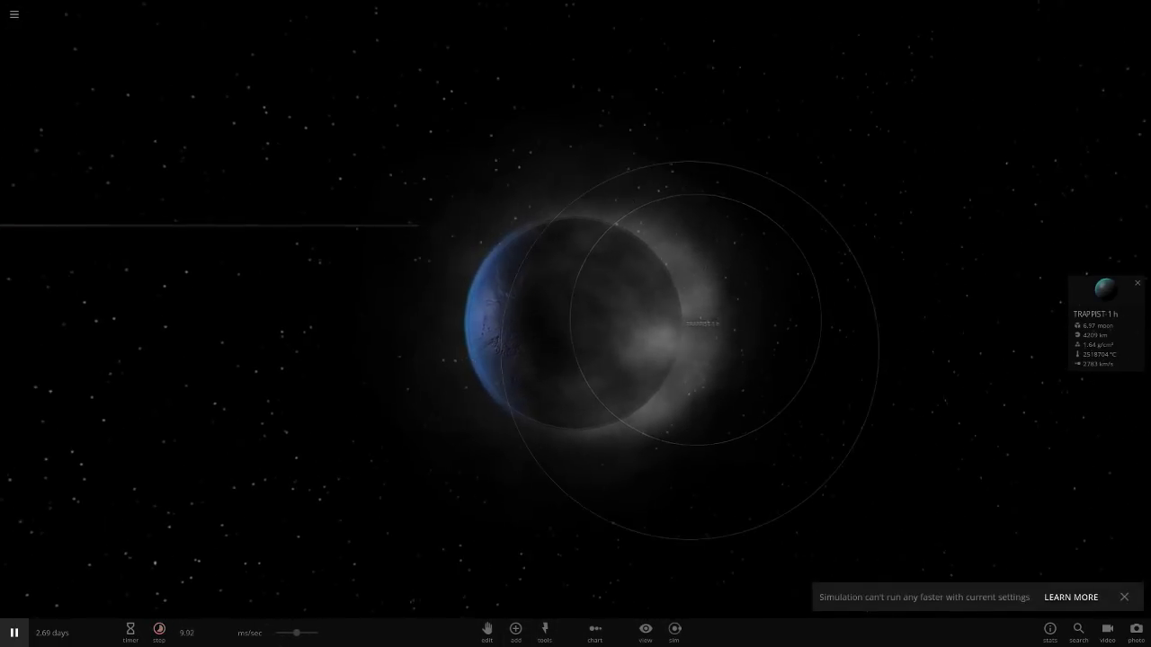
{"action": "scroll", "coordinate": [575, 324], "scroll_direction": "up", "scroll_amount": 3}
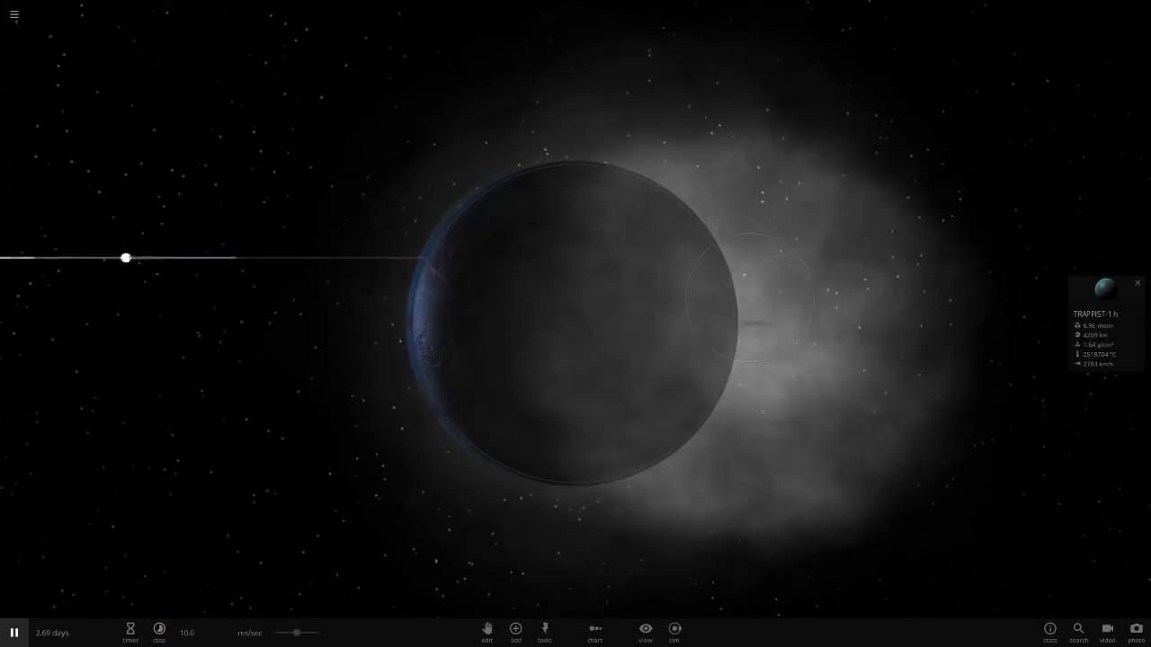
{"action": "scroll", "coordinate": [575, 323], "scroll_direction": "down", "scroll_amount": 3}
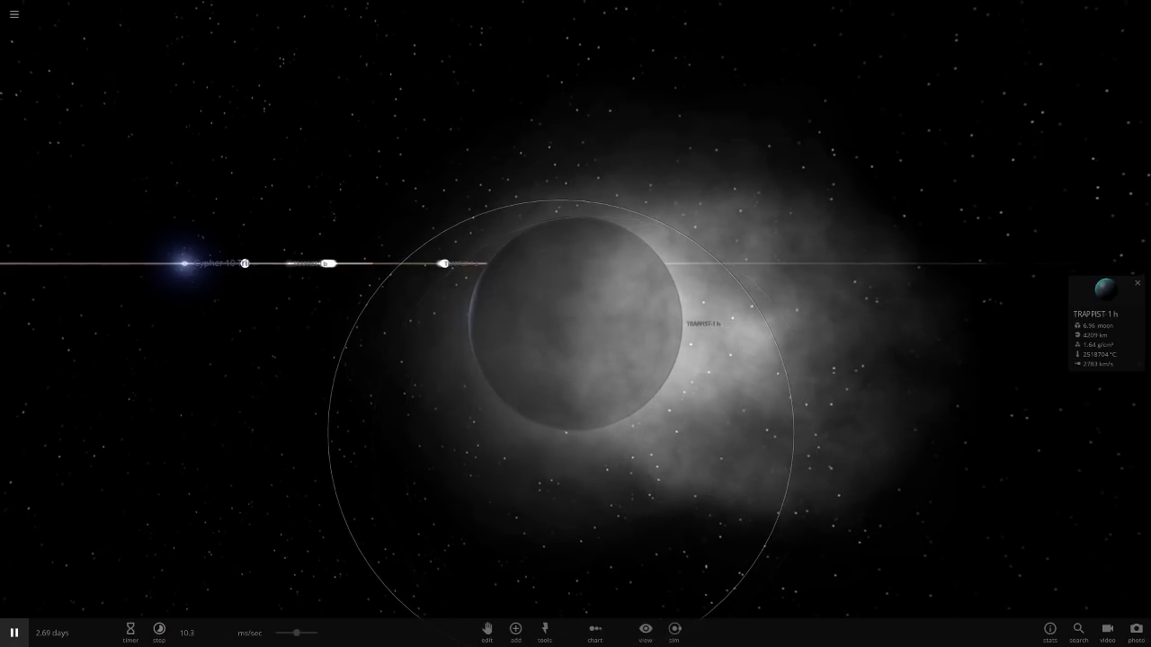
{"action": "right_click_drag", "start_coordinate": [575, 323], "coordinate": [720, 323]}
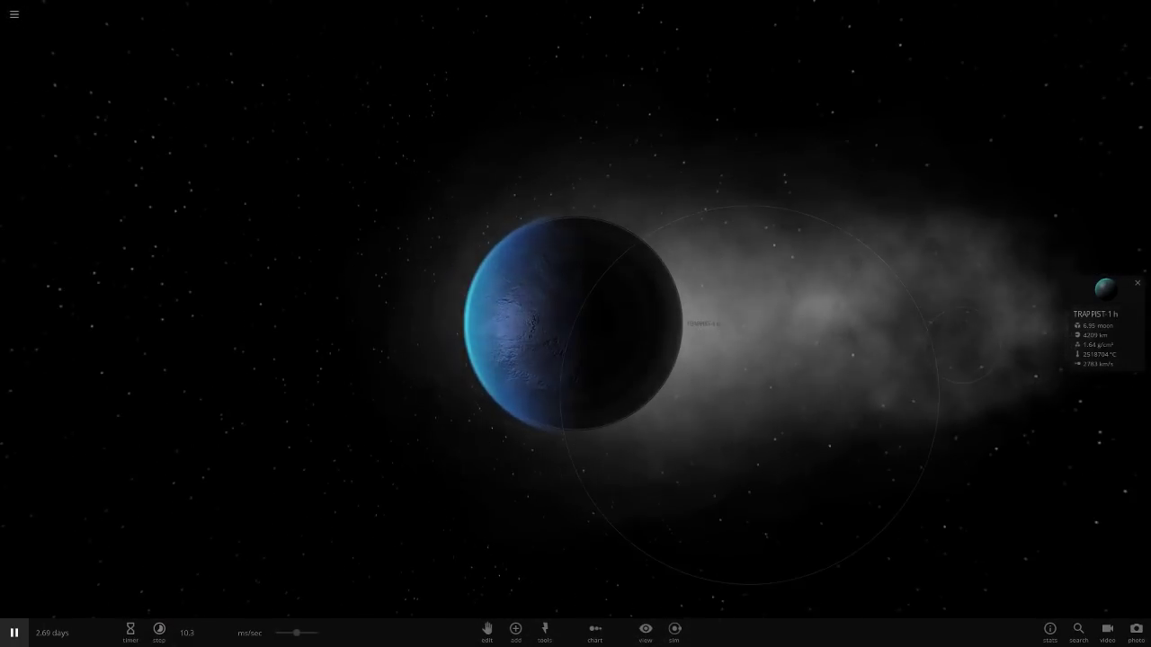
{"action": "scroll", "coordinate": [576, 324], "scroll_direction": "up", "scroll_amount": 3}
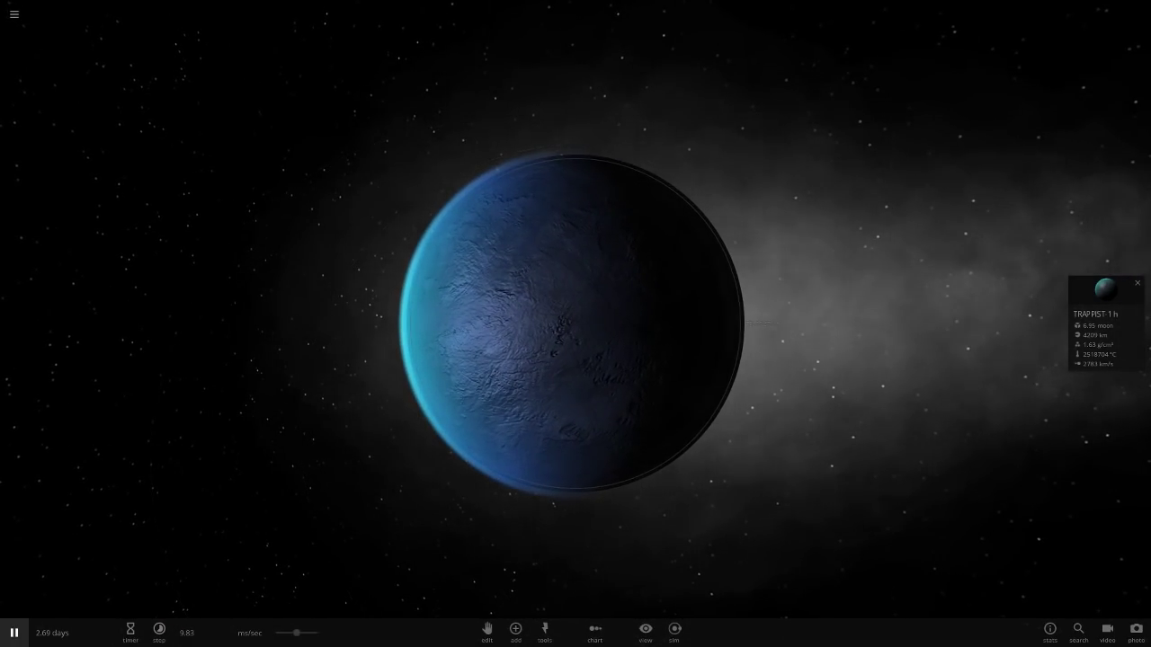
- Open the properties of TRAPPIST-1 h, speed the simulation up to about 298 ms/sec and check the planet's temperature data
{"action": "left_click", "coordinate": [1106, 325]}
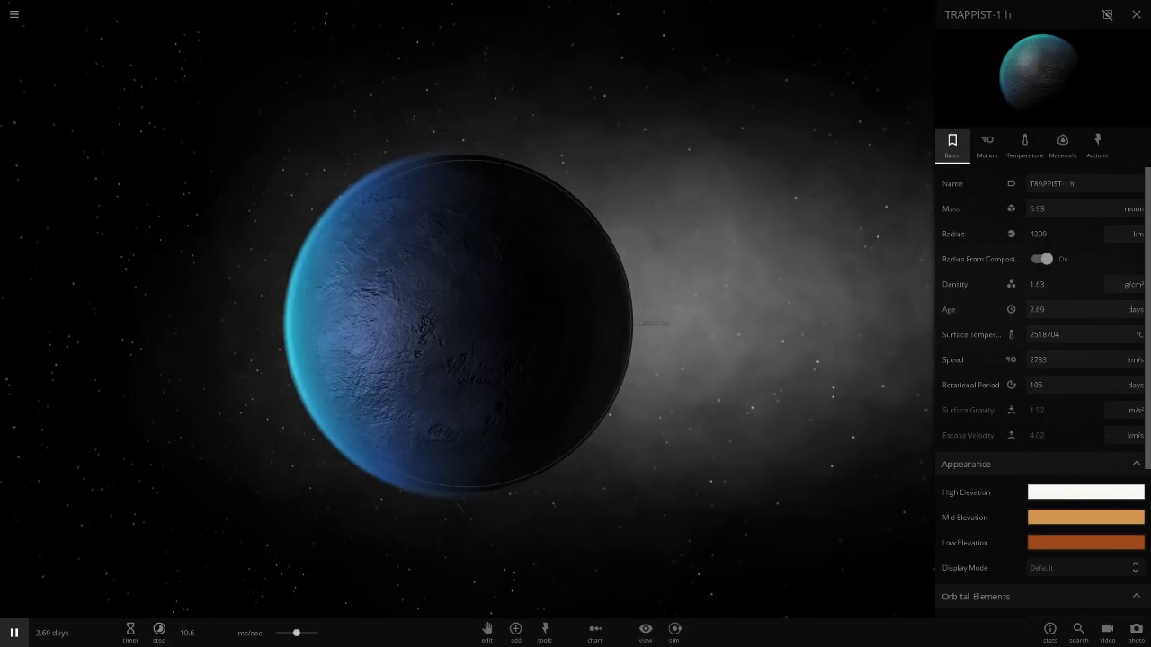
{"action": "left_click_drag", "start_coordinate": [296, 633], "coordinate": [316, 633]}
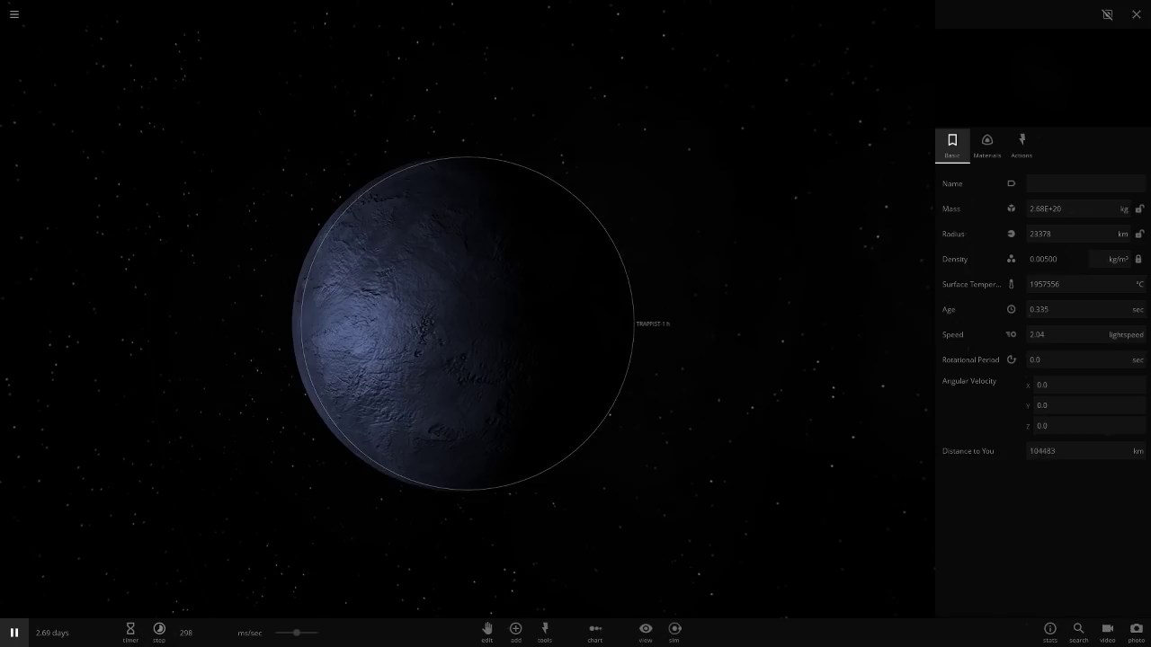
{"action": "left_click", "coordinate": [467, 324]}
{"action": "left_click", "coordinate": [1025, 146]}
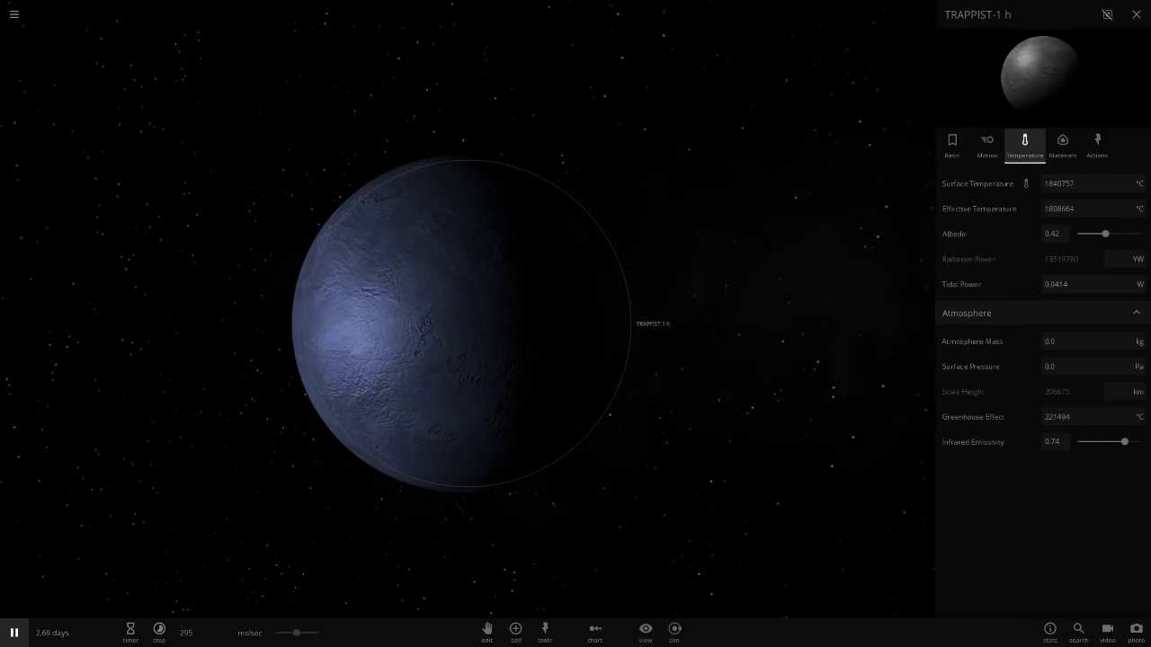
{"action": "left_click", "coordinate": [952, 146]}
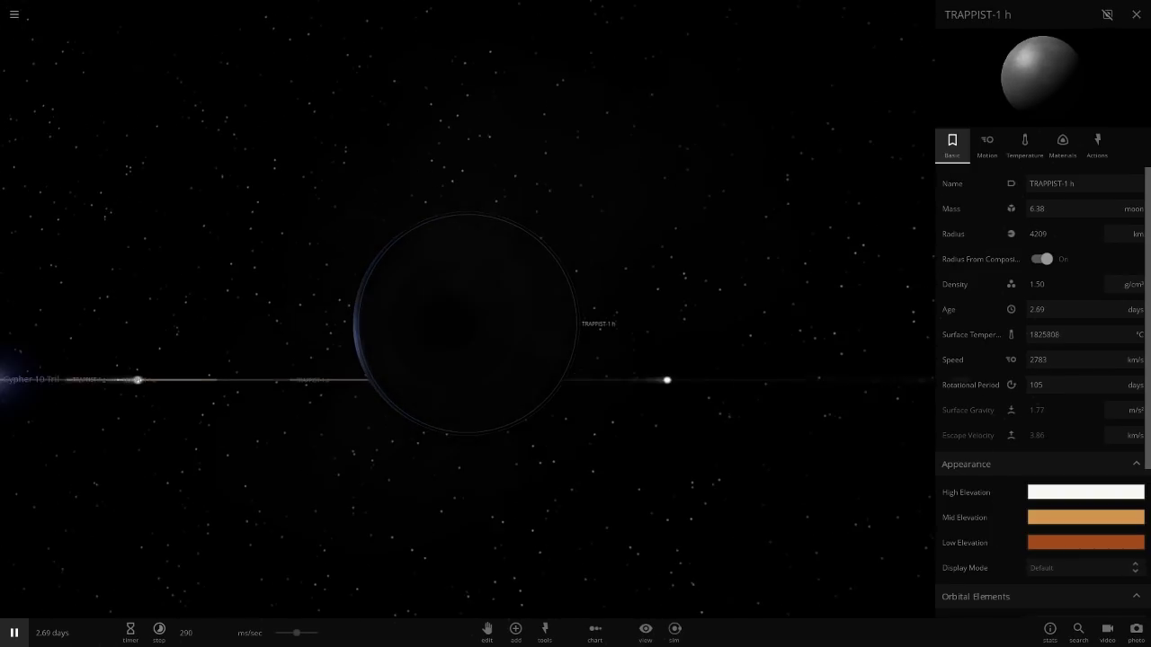
- Pause the simulation and line up the star and its planets in the 1D Radius chart
{"action": "scroll", "coordinate": [468, 324], "scroll_direction": "down", "scroll_amount": 5}
{"action": "left_click_drag", "start_coordinate": [557, 270], "coordinate": [315, 370]}
{"action": "key", "text": "space"}
{"action": "scroll", "coordinate": [467, 323], "scroll_direction": "down", "scroll_amount": 4}
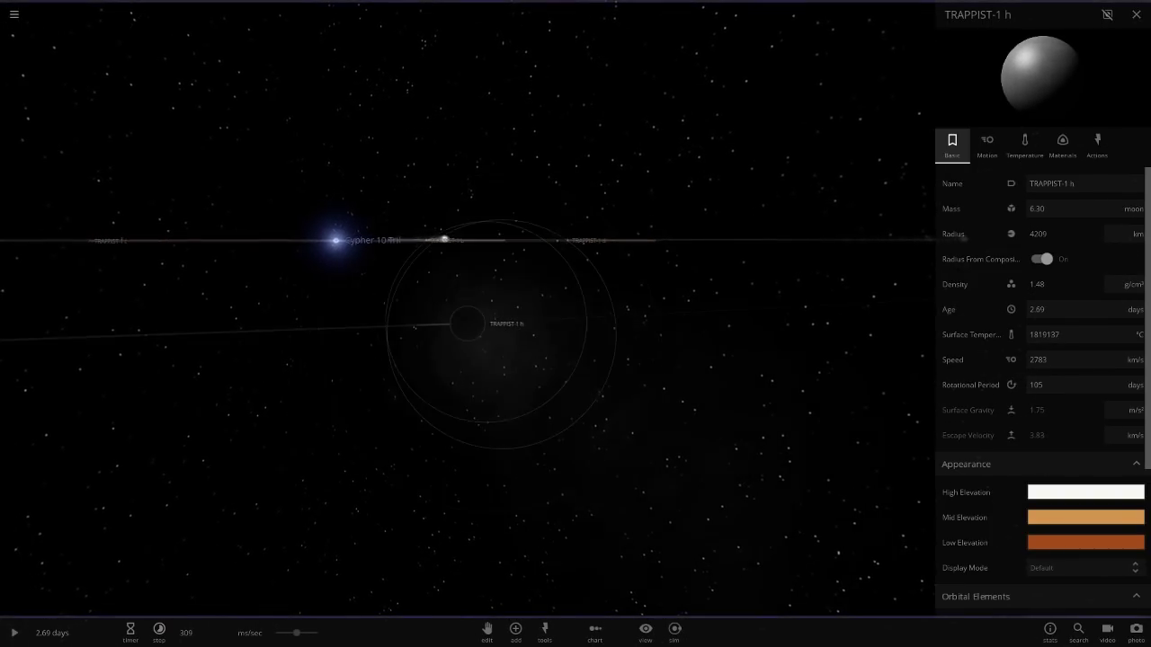
{"action": "scroll", "coordinate": [468, 324], "scroll_direction": "down", "scroll_amount": 6}
{"action": "left_click", "coordinate": [595, 633]}
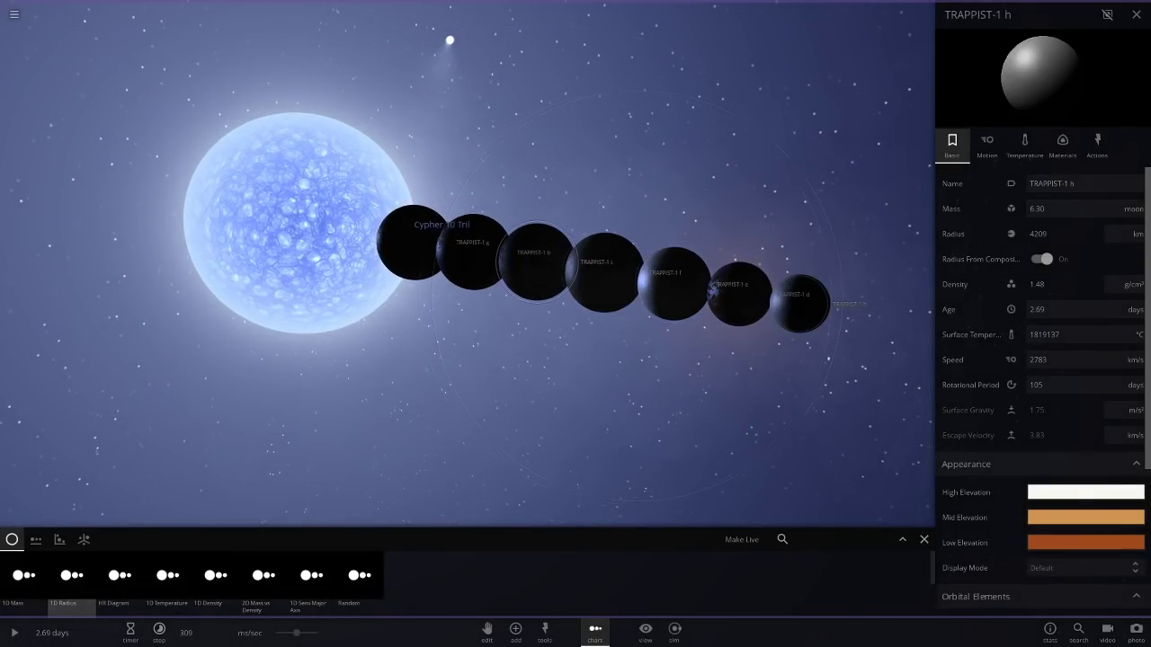
- Check the properties of TRAPPIST-1 c and TRAPPIST-1 d in the chart, and resume the simulation
{"action": "left_click", "coordinate": [534, 260]}
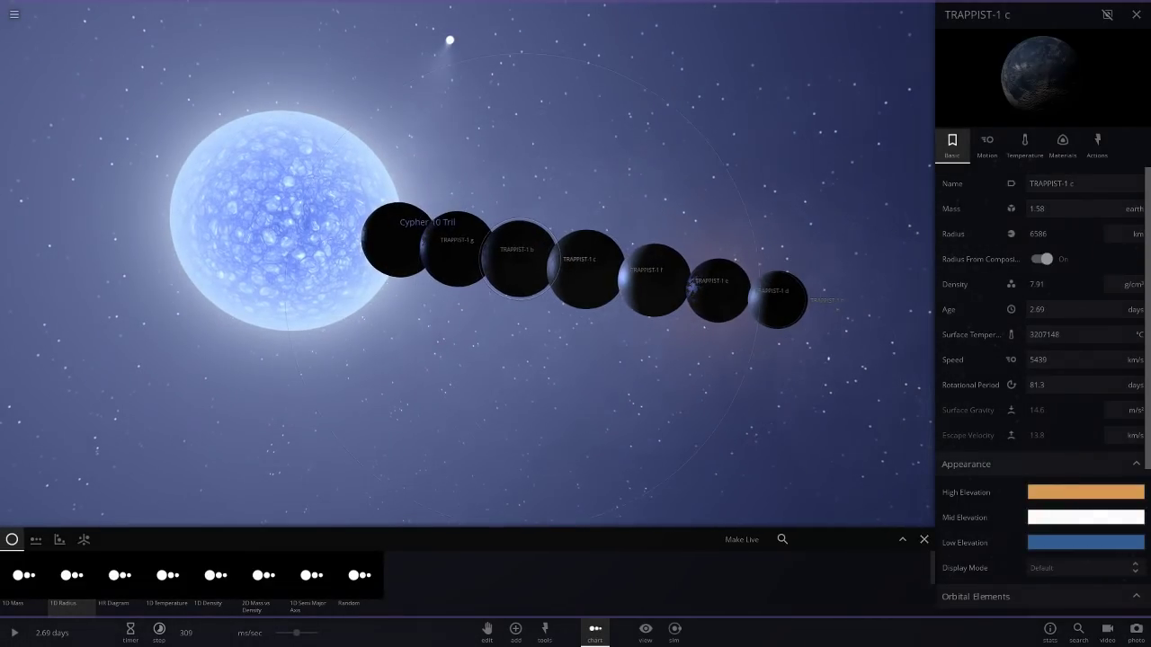
{"action": "left_click_drag", "start_coordinate": [534, 261], "coordinate": [701, 252]}
{"action": "scroll", "coordinate": [702, 252], "scroll_direction": "up", "scroll_amount": 3}
{"action": "left_click", "coordinate": [730, 230]}
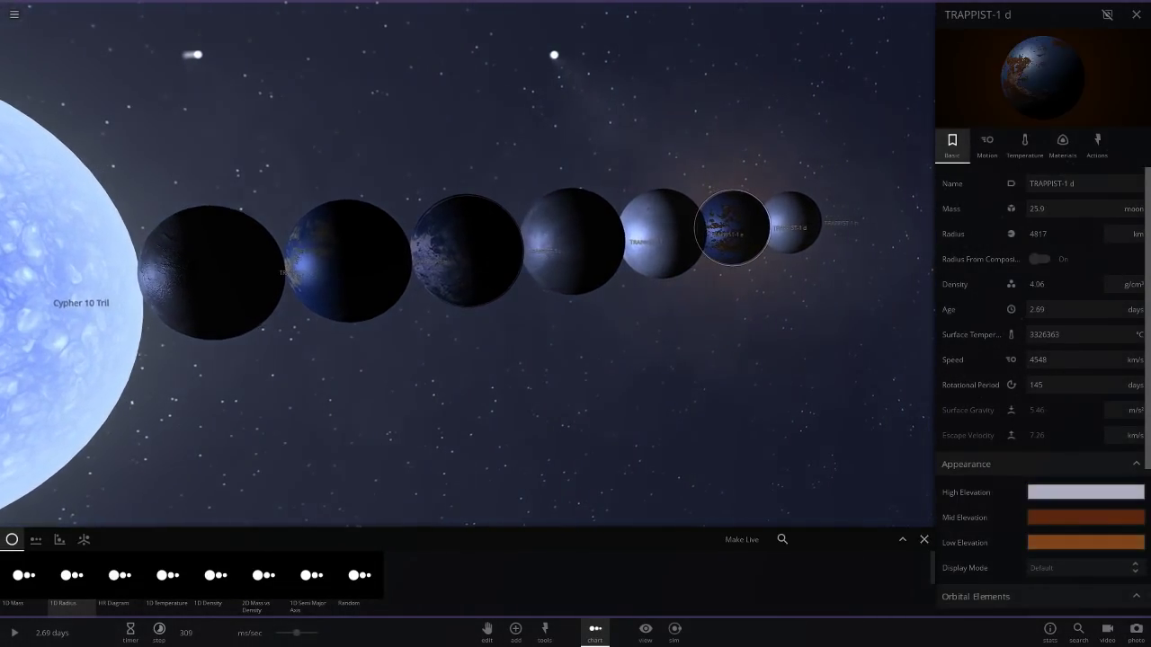
{"action": "scroll", "coordinate": [468, 252], "scroll_direction": "up", "scroll_amount": 4}
{"action": "scroll", "coordinate": [467, 251], "scroll_direction": "down", "scroll_amount": 1}
{"action": "key", "text": "space"}
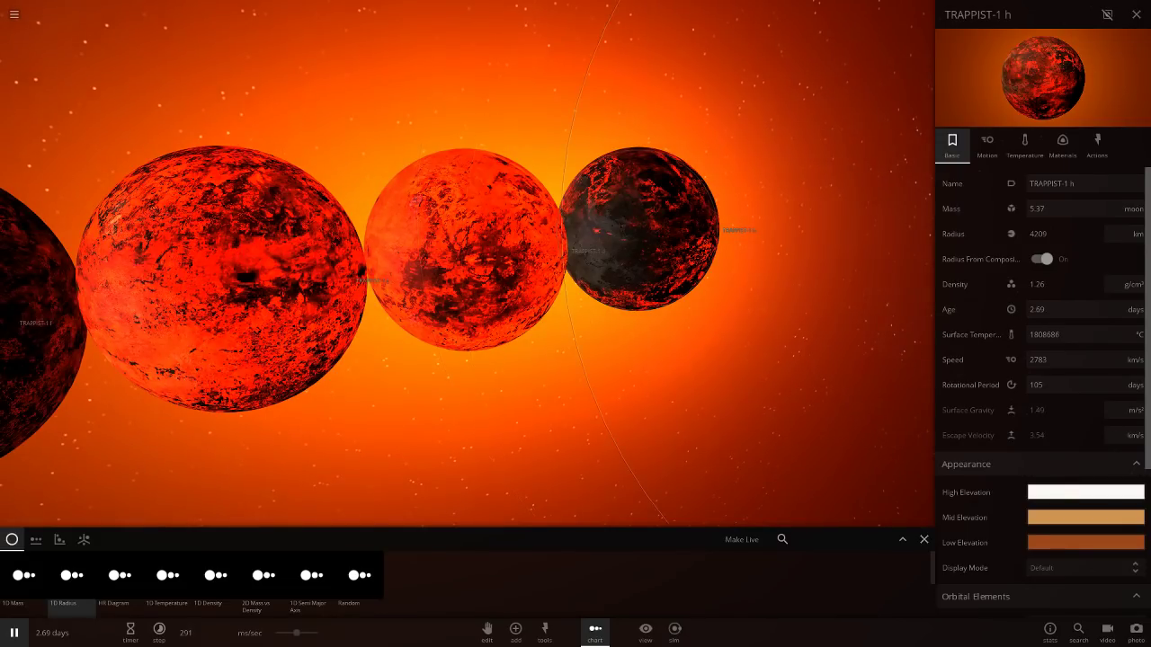
- Review the material composition of TRAPPIST-1 h and return to its basic properties
{"action": "left_click", "coordinate": [1062, 144]}
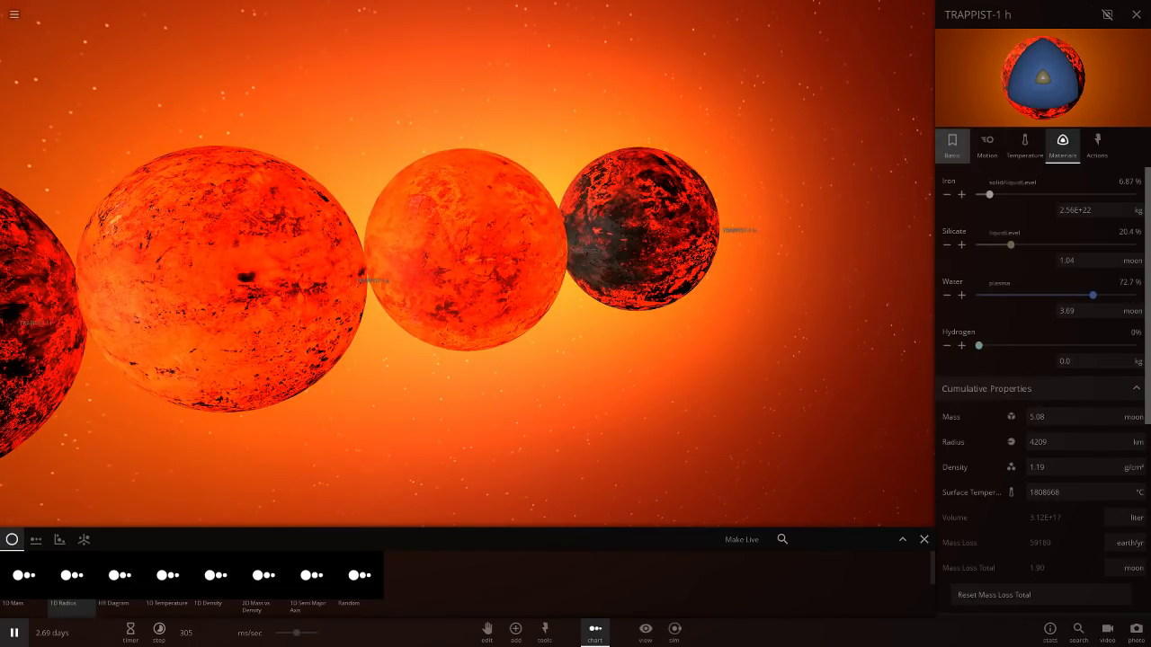
{"action": "left_click", "coordinate": [952, 145]}
{"action": "scroll", "coordinate": [467, 264], "scroll_direction": "down", "scroll_amount": 5}
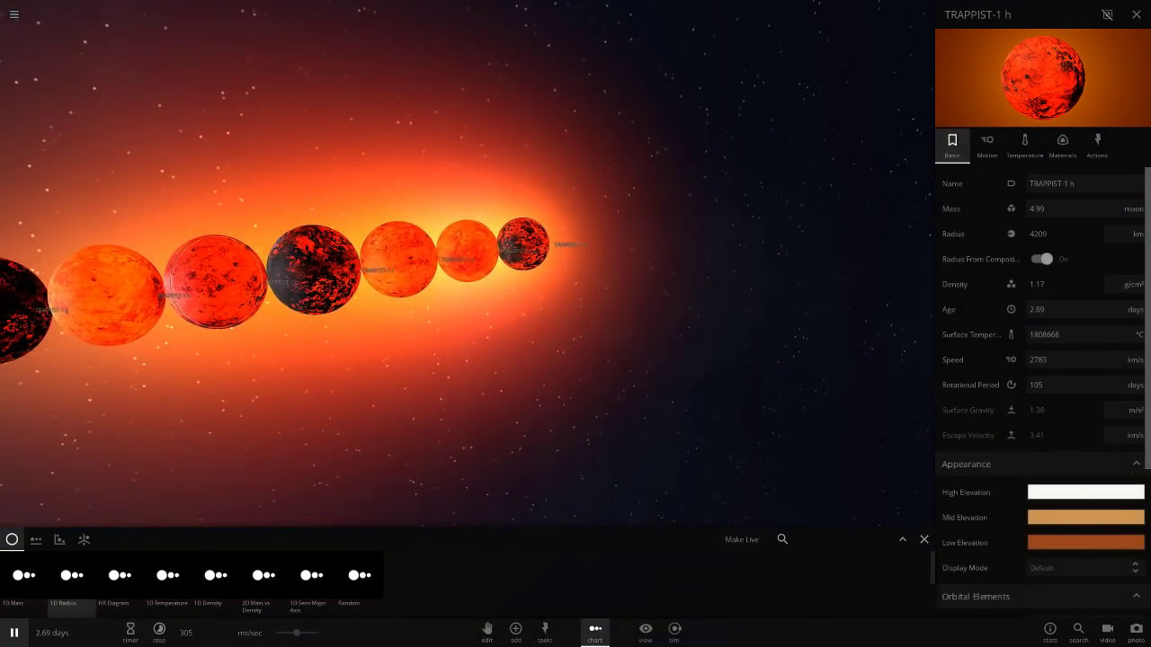
- Select TRAPPIST-1 c in the chart, speed the simulation up to about 2 mins/sec and pause it
{"action": "double_click", "coordinate": [217, 282]}
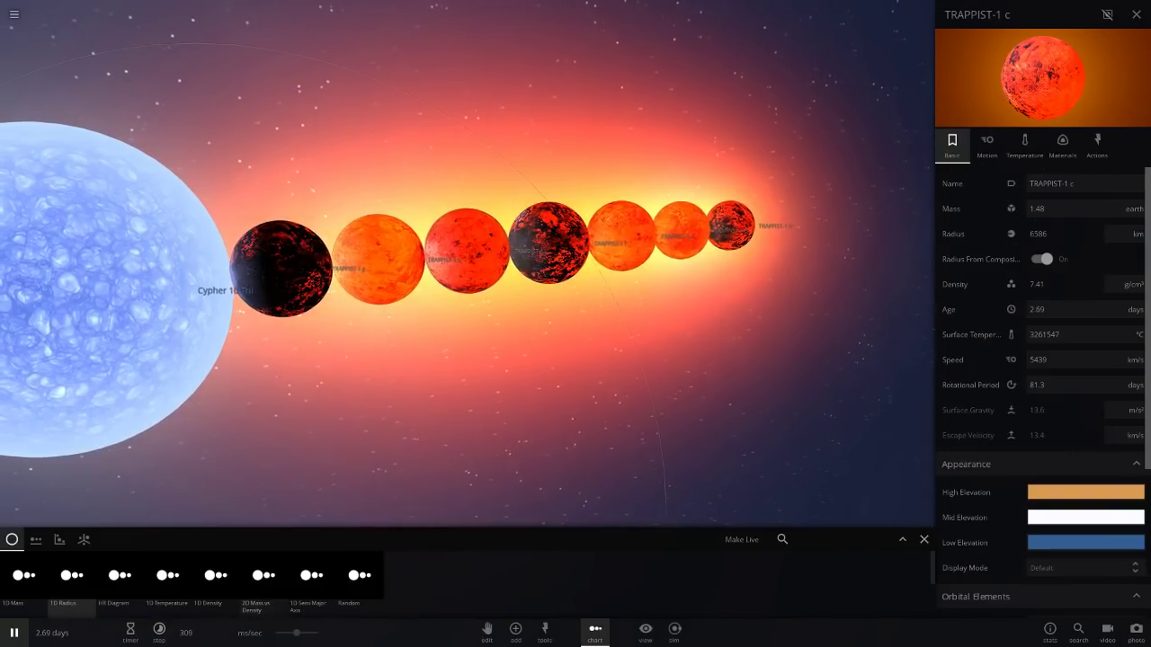
{"action": "left_click_drag", "start_coordinate": [296, 633], "coordinate": [312, 633]}
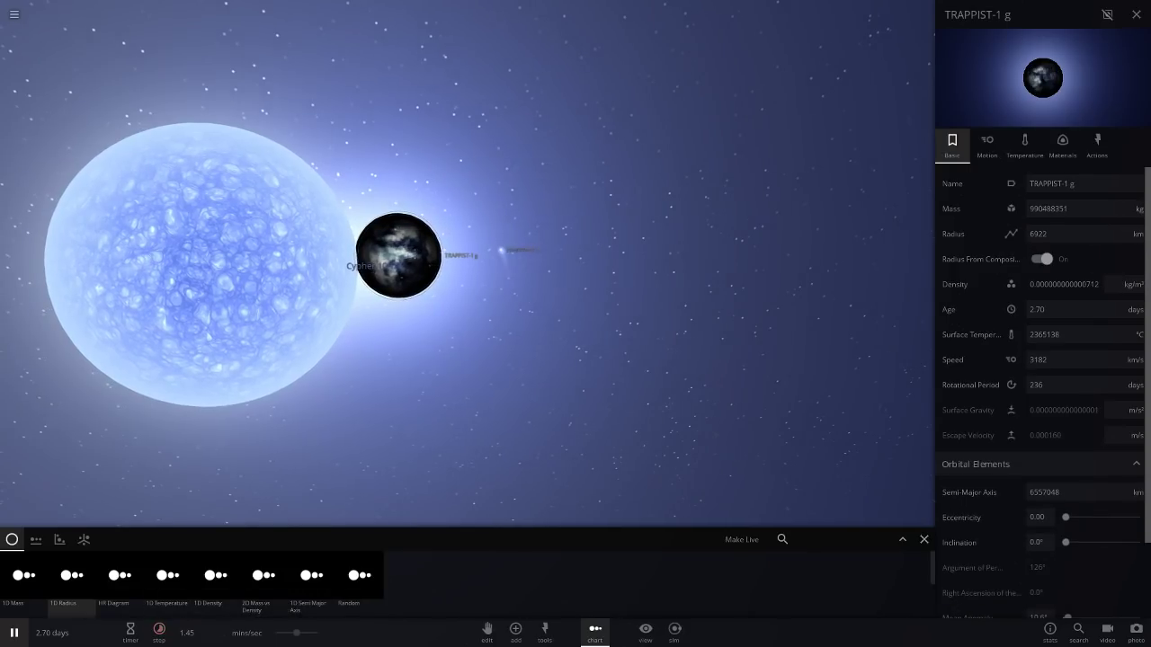
{"action": "key", "text": "space"}
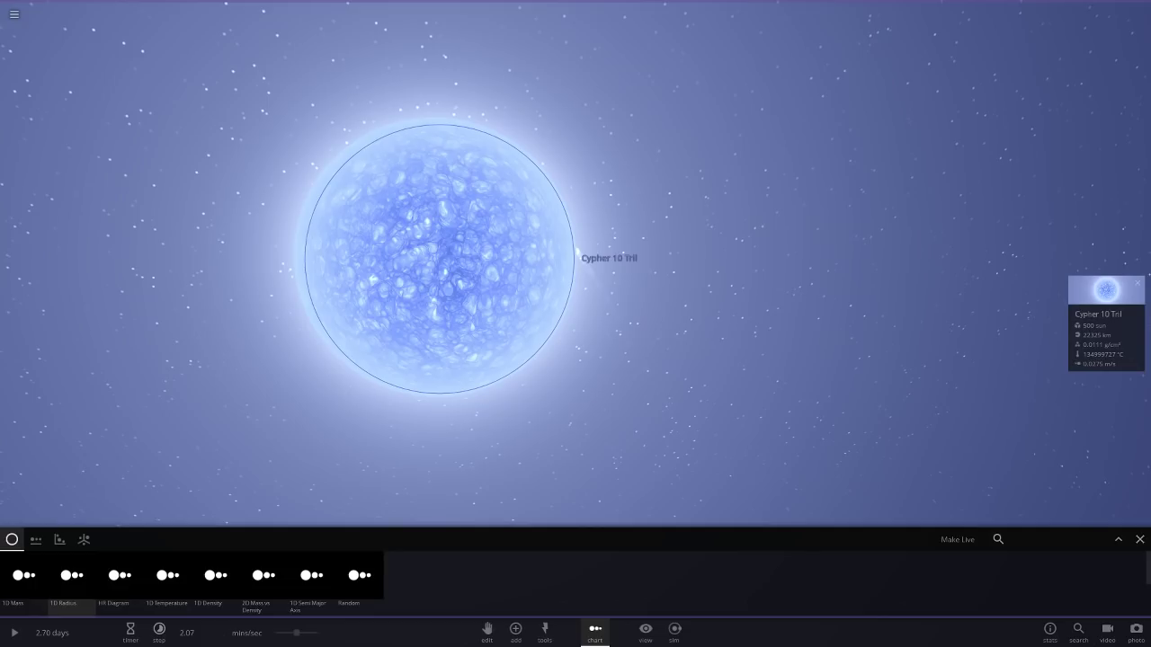
- Examine Cypher 10 Tril and the remnant of TRAPPIST-1 c up close, and resume the simulation
{"action": "left_click_drag", "start_coordinate": [575, 269], "coordinate": [504, 299]}
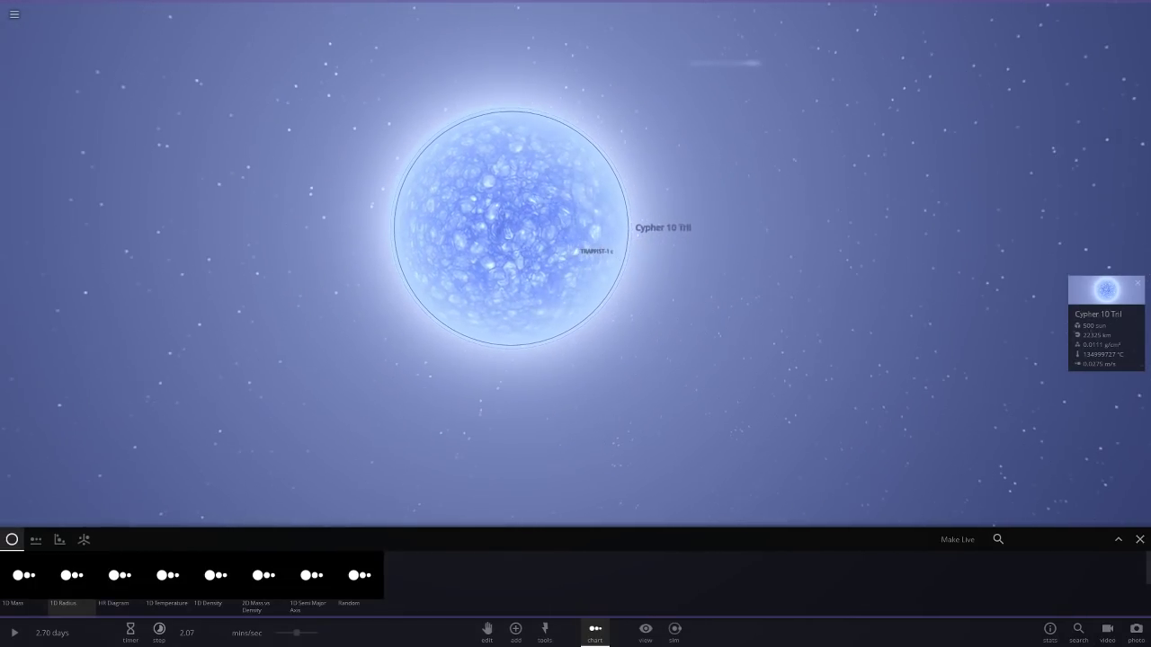
{"action": "scroll", "coordinate": [576, 251], "scroll_direction": "up", "scroll_amount": 10}
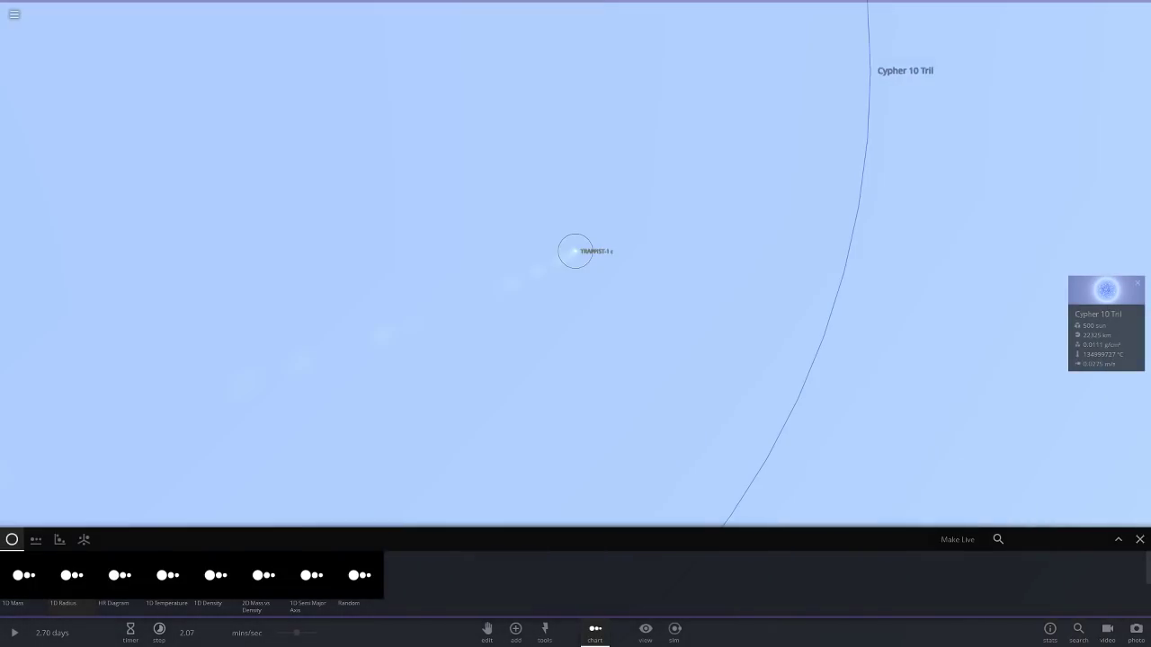
{"action": "key", "text": "space"}
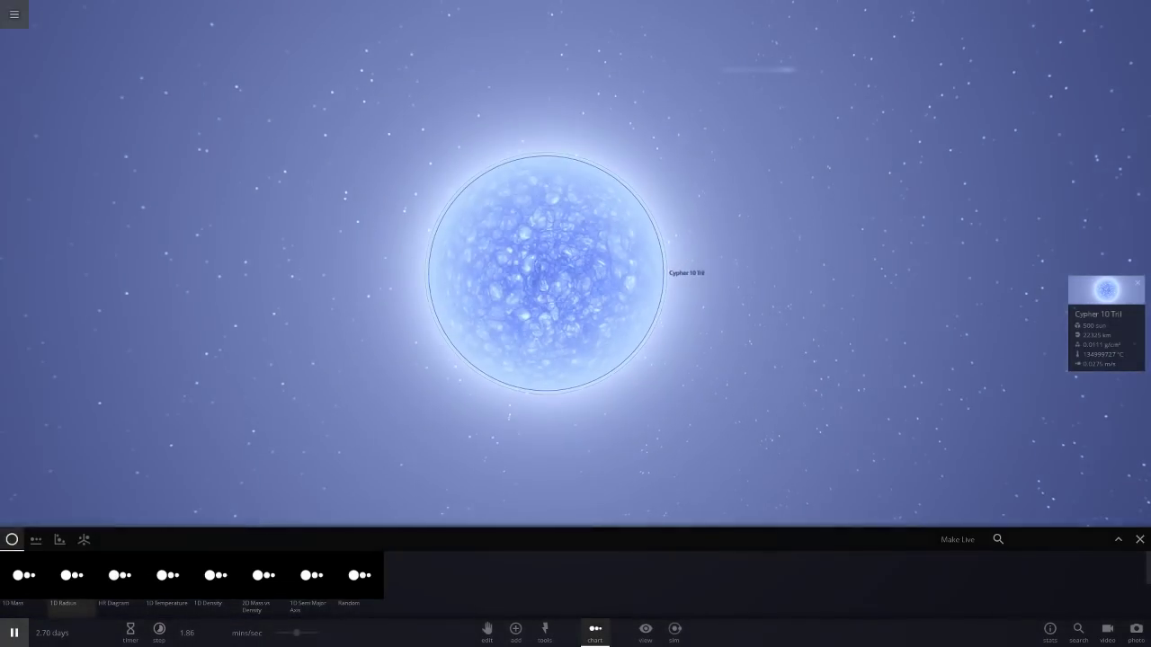
- Open the saved TRAPPIST-1 simulation and dismiss its description
{"action": "key", "text": "ctrl+o"}
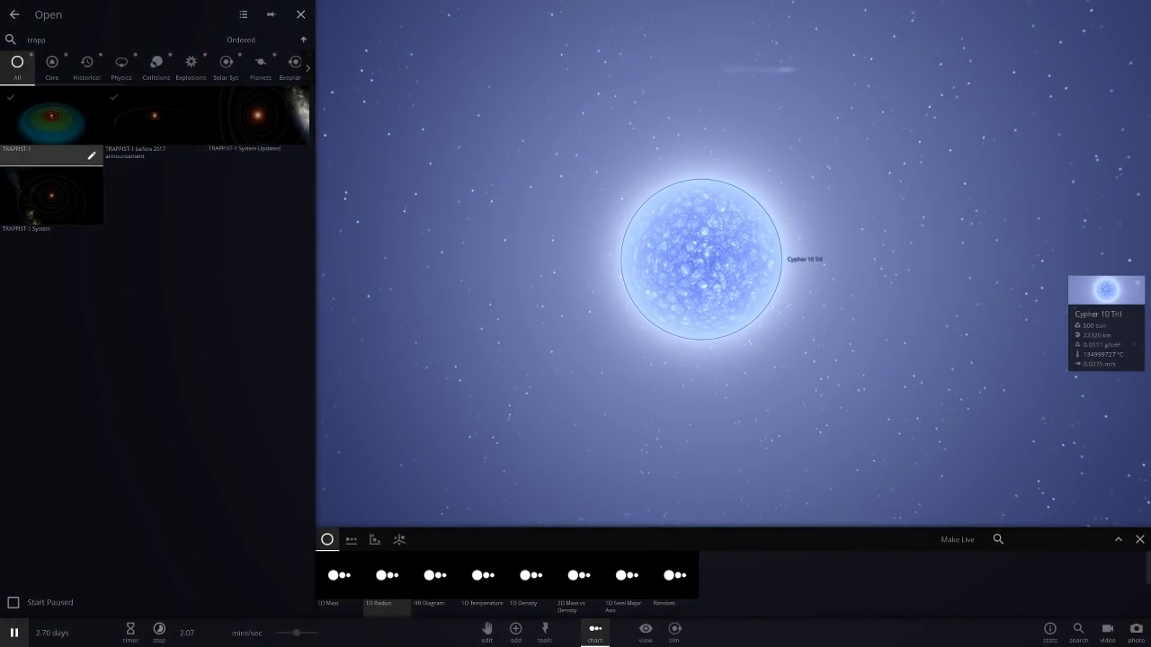
{"action": "left_click", "coordinate": [51, 122]}
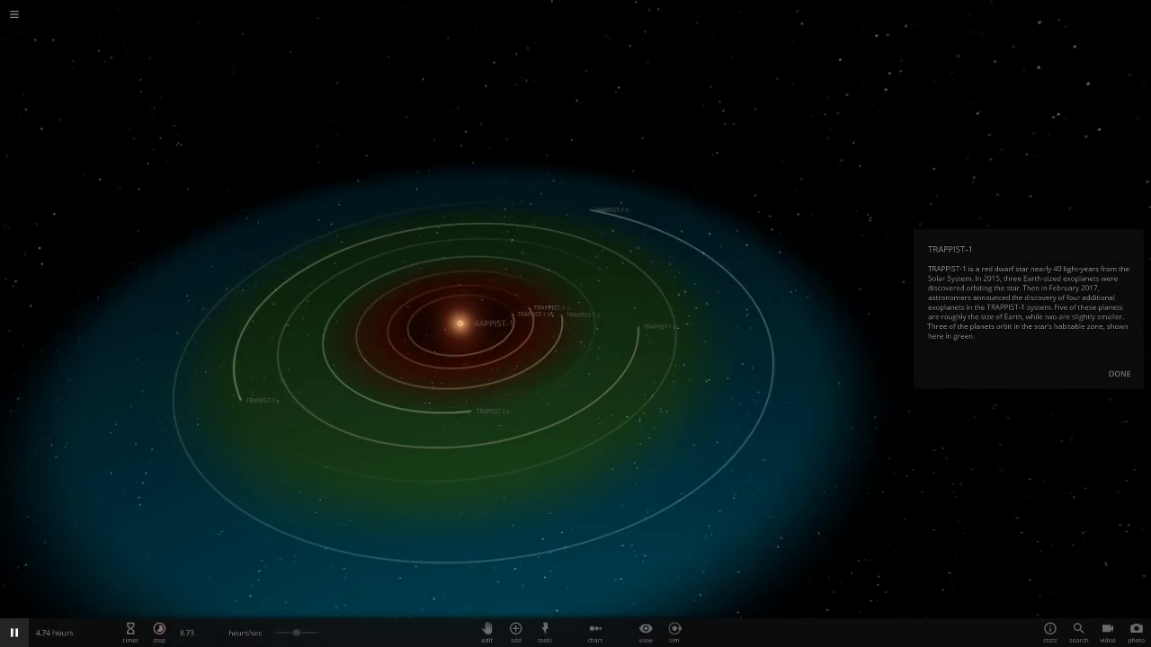
{"action": "left_click", "coordinate": [1119, 374]}
- Create the TRAPPIST-1 simulation afresh from its settings so that it starts paused, and dismiss its description
{"action": "key", "text": "ctrl+o"}
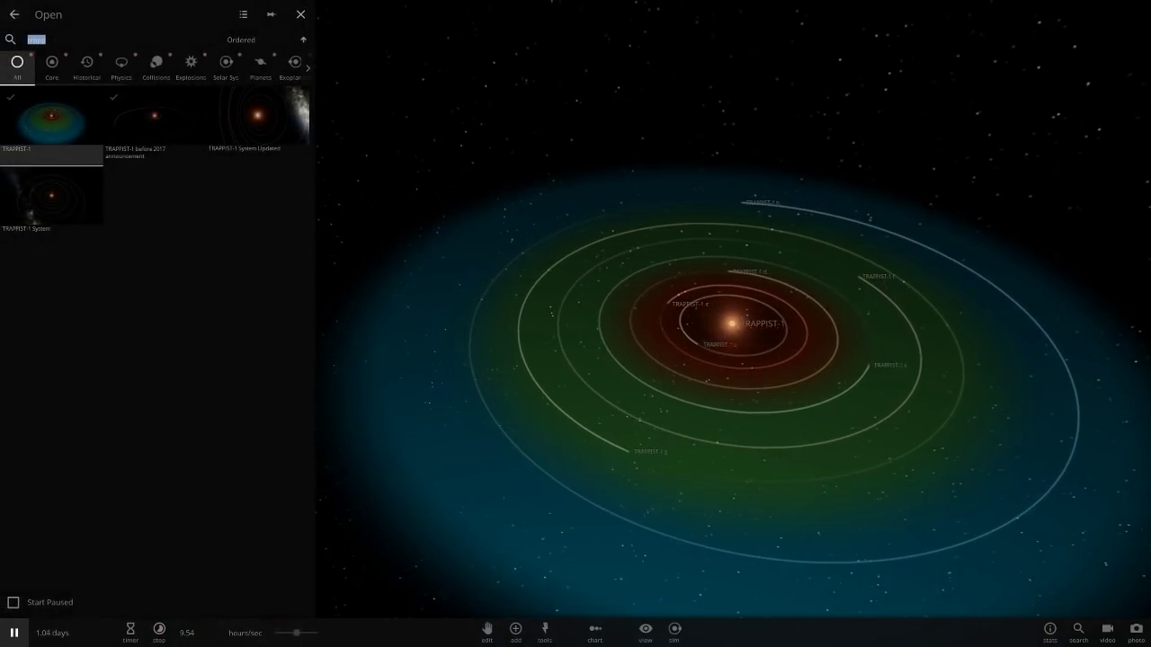
{"action": "left_click", "coordinate": [91, 156]}
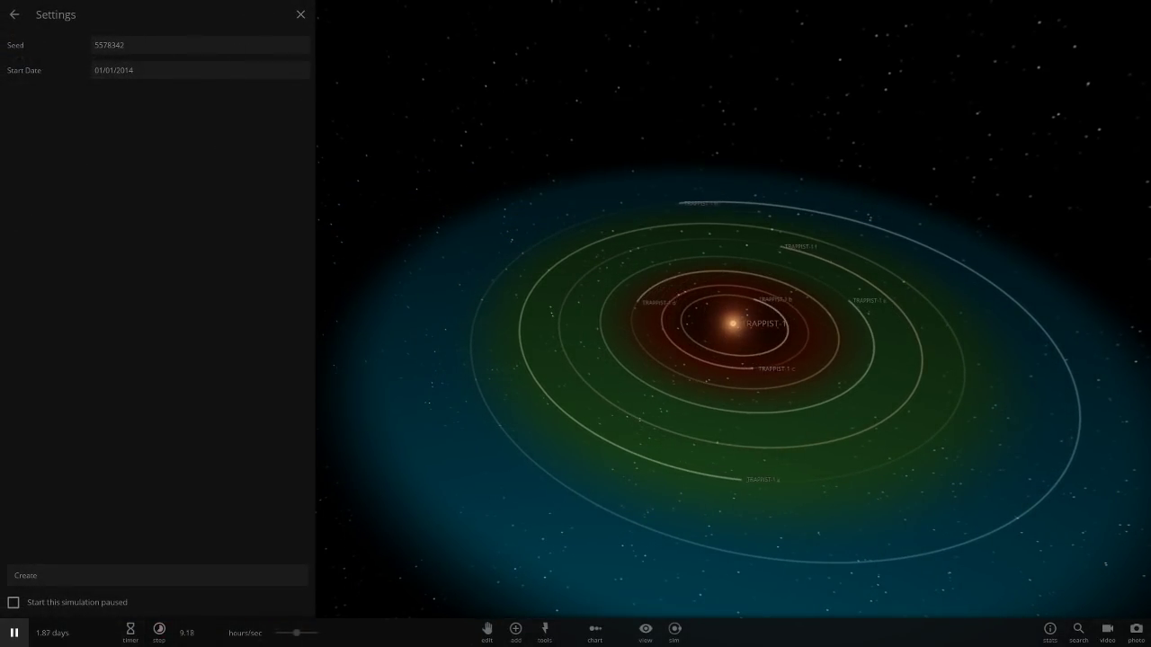
{"action": "left_click", "coordinate": [158, 575]}
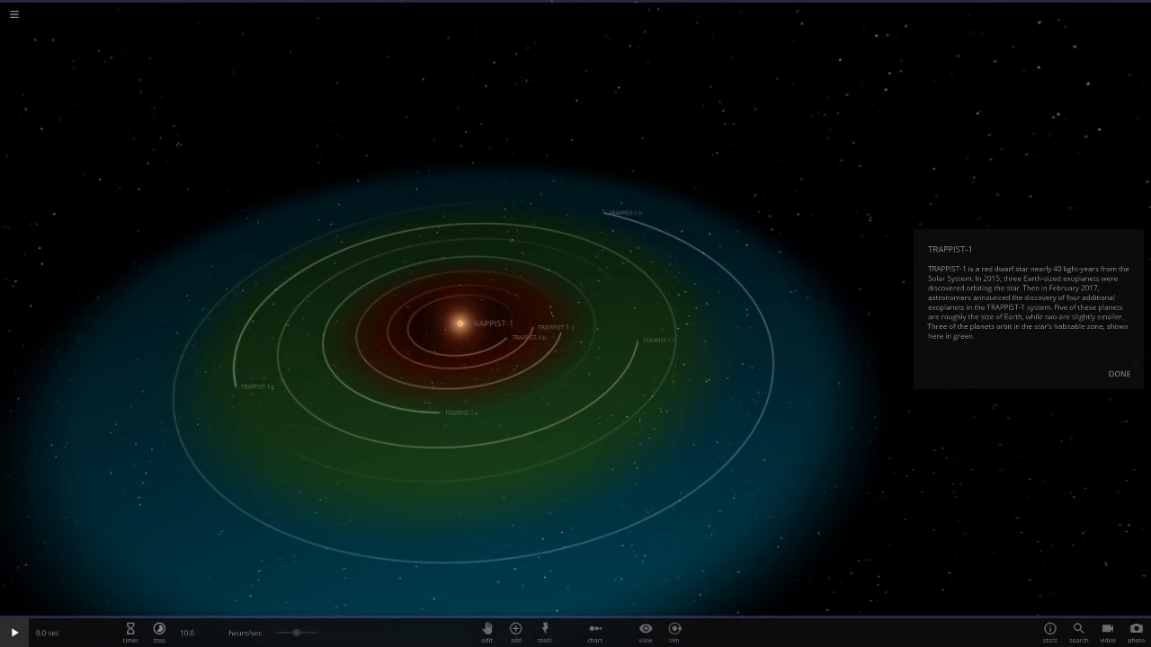
{"action": "left_click", "coordinate": [1120, 373]}
- Add the custom star Cypher 10 Tril at the position of TRAPPIST-1 and close the object library
{"action": "left_click", "coordinate": [575, 323]}
{"action": "right_click_drag", "start_coordinate": [576, 324], "coordinate": [516, 629]}
{"action": "scroll", "coordinate": [539, 540], "scroll_direction": "up", "scroll_amount": 4}
{"action": "left_click", "coordinate": [515, 628]}
{"action": "left_click", "coordinate": [370, 398]}
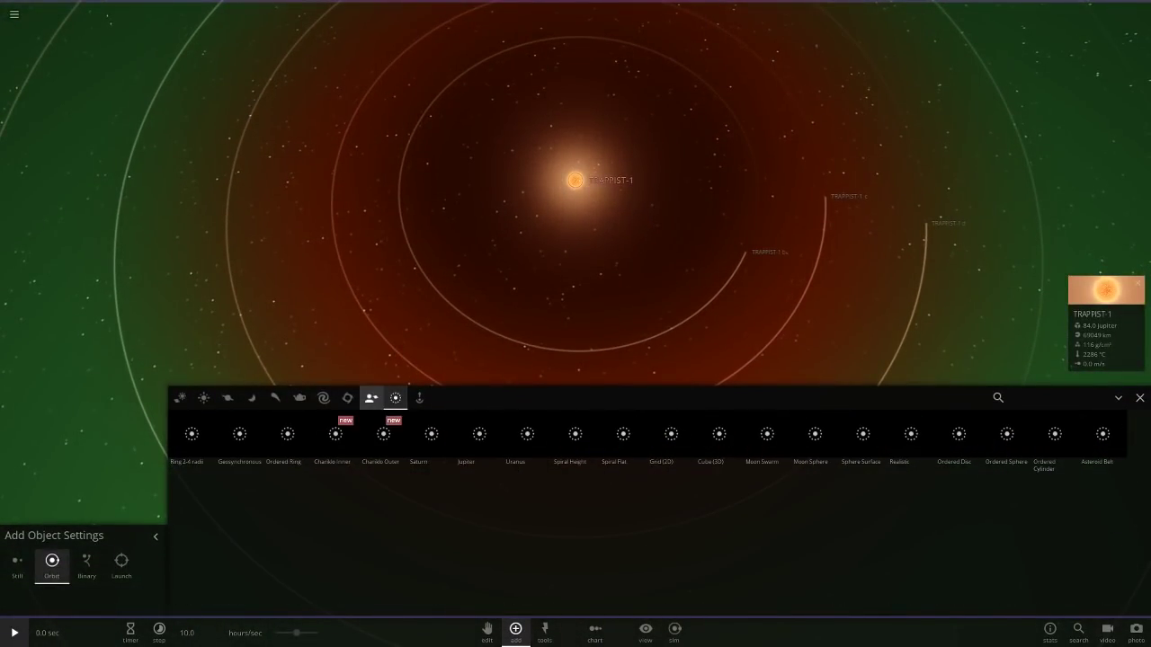
{"action": "left_click", "coordinate": [493, 419]}
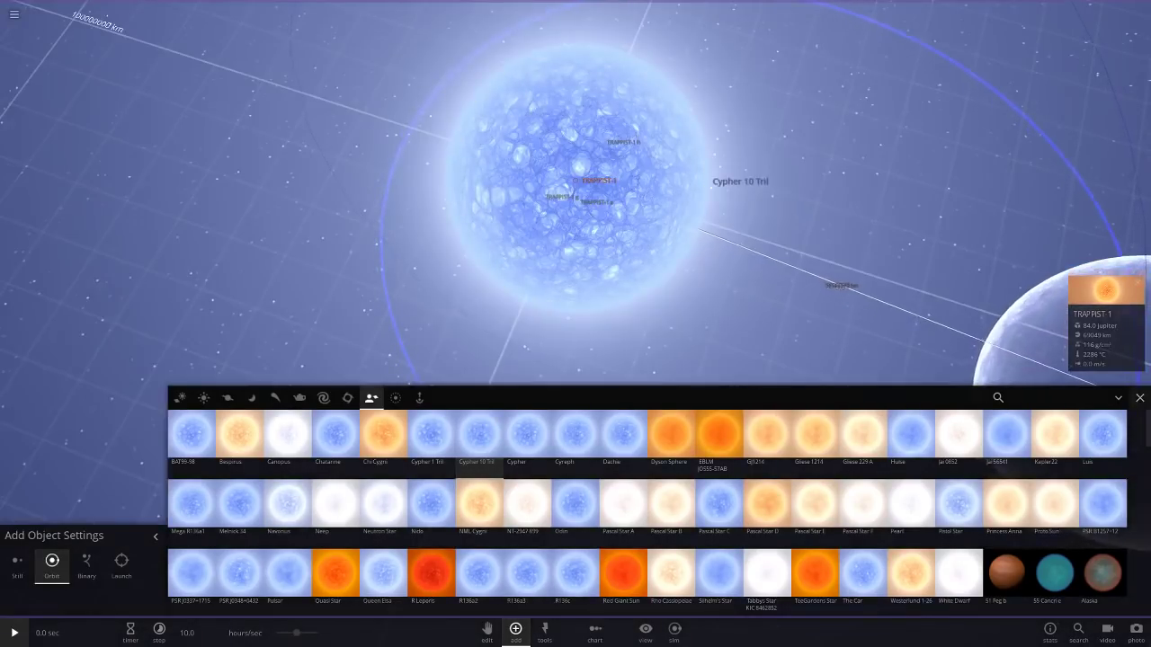
{"action": "left_click", "coordinate": [1140, 397]}
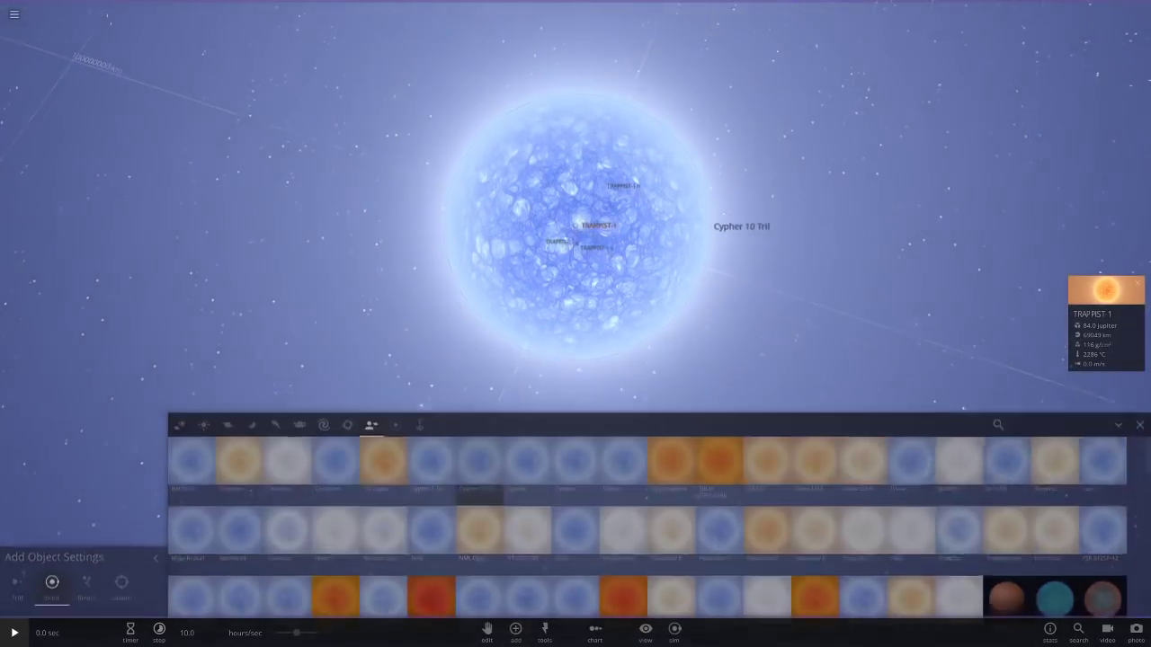
- Set the radius of Cypher 10 Tril to 22325 km and delete the TRAPPIST-1 star
{"action": "left_click", "coordinate": [630, 333]}
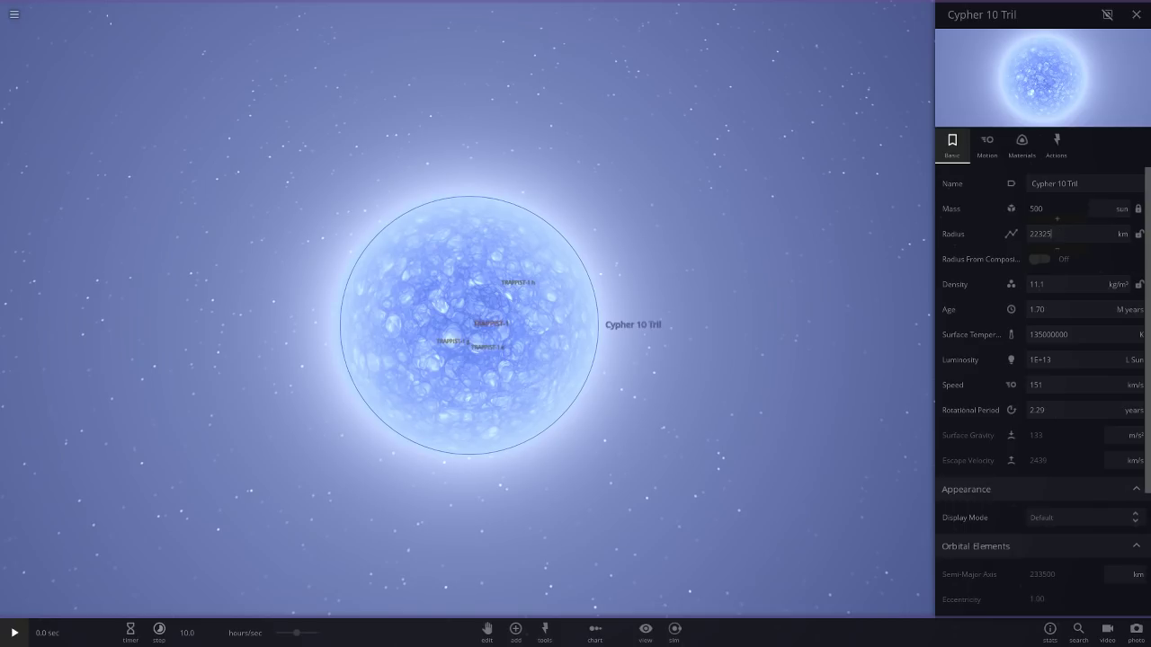
{"action": "key", "text": "Return"}
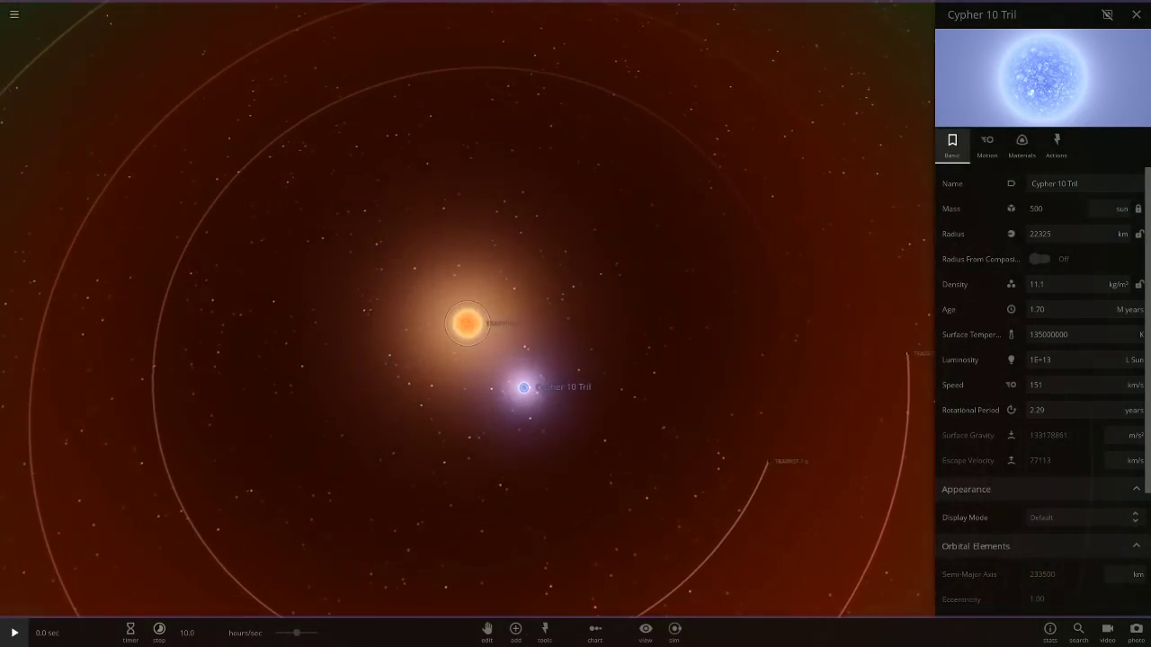
{"action": "left_click", "coordinate": [467, 323]}
{"action": "key", "text": "Delete"}
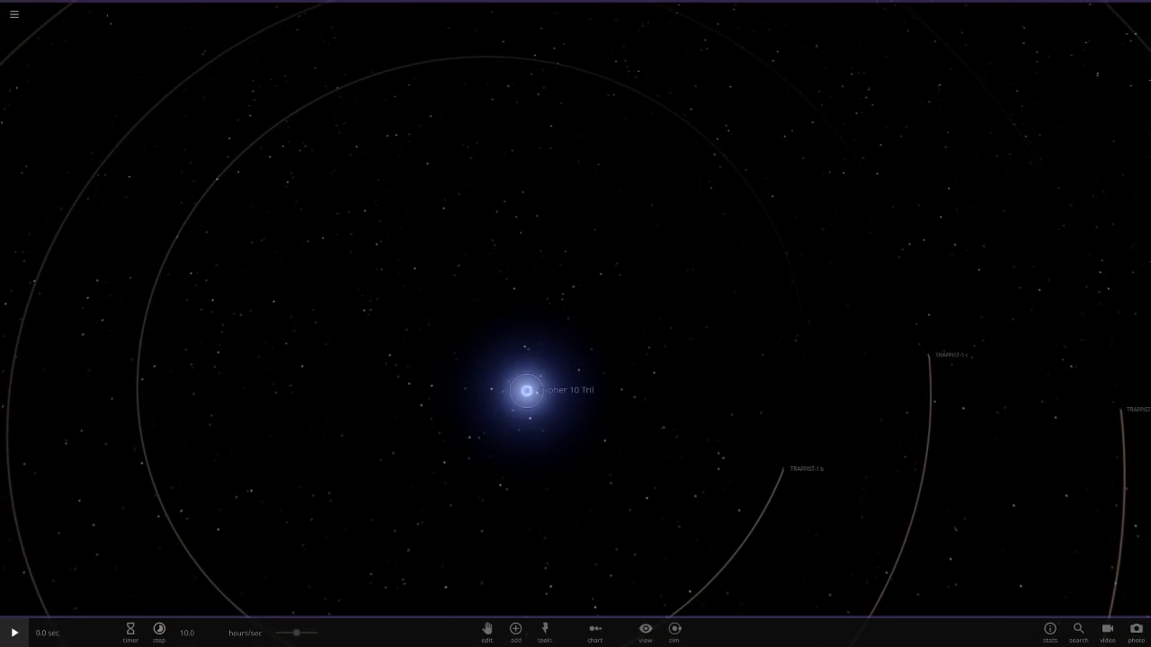
- Move Cypher 10 Tril to the centre of the planets' orbits and apply Auto Orbit to the whole system
{"action": "left_click", "coordinate": [486, 629]}
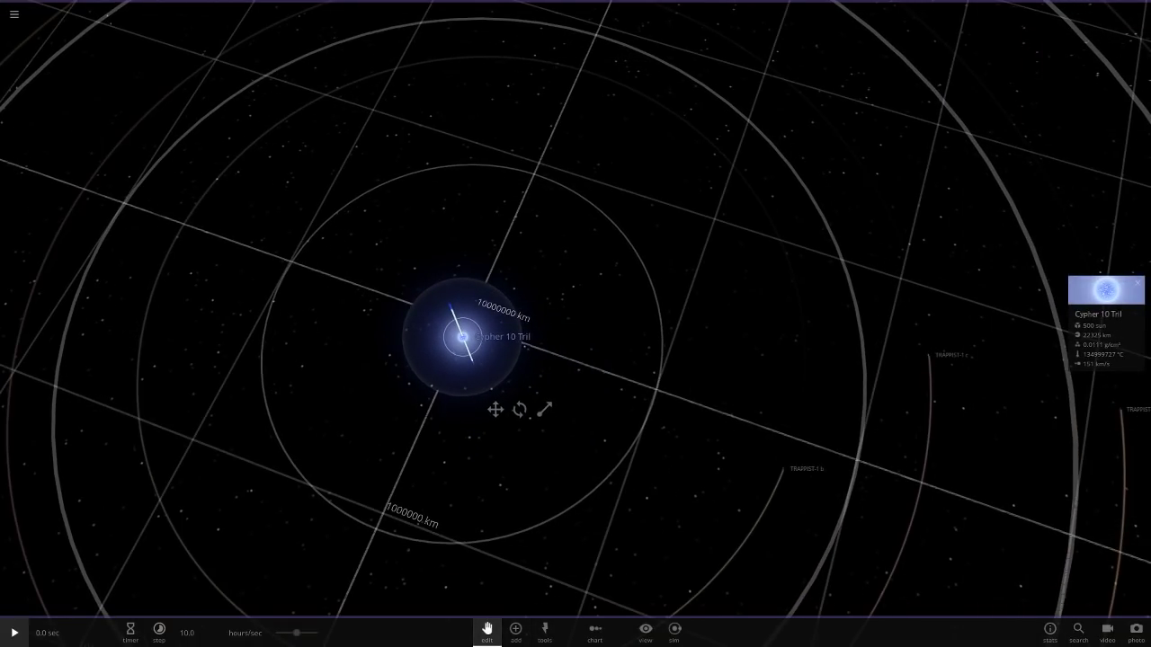
{"action": "left_click", "coordinate": [544, 629]}
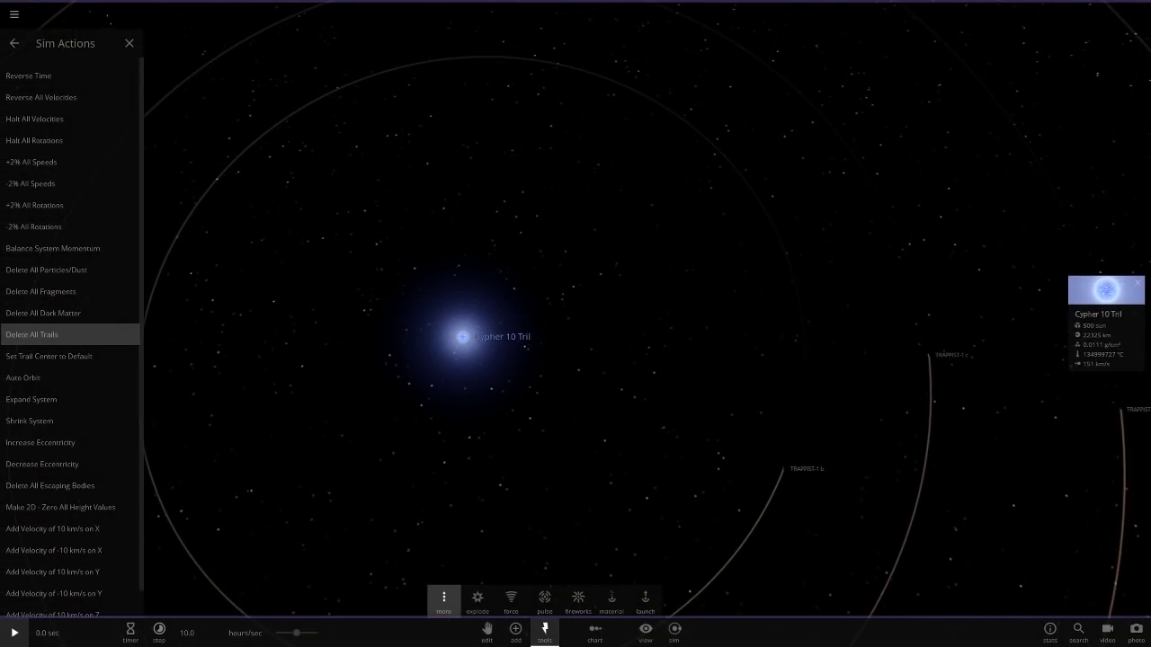
{"action": "left_click", "coordinate": [23, 378]}
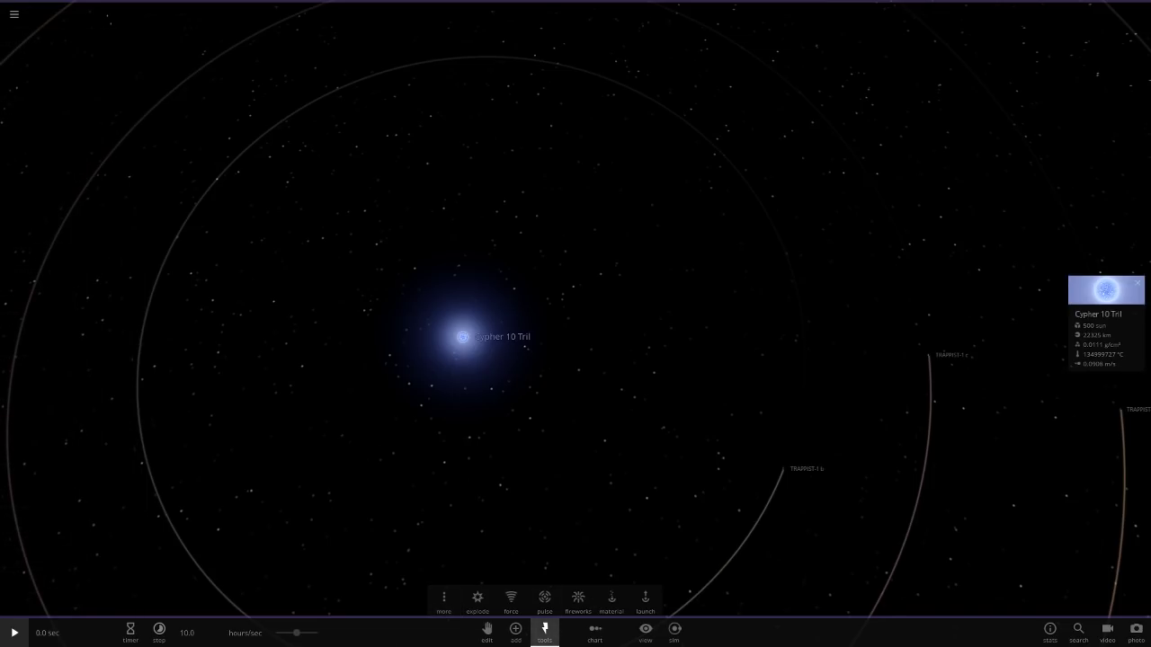
- Slow the time step to 2.42 mins/sec, run the simulation with all orbits in view, and pause it after about 13 simulated minutes
{"action": "left_click_drag", "start_coordinate": [297, 633], "coordinate": [276, 633]}
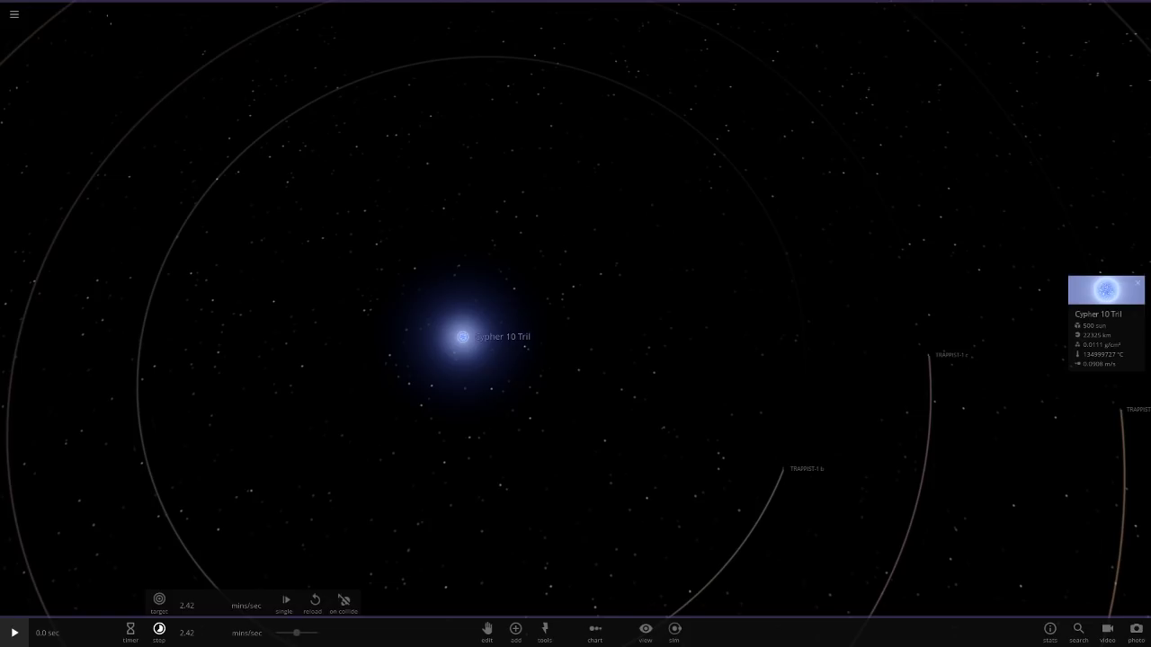
{"action": "scroll", "coordinate": [575, 324], "scroll_direction": "down", "scroll_amount": 4}
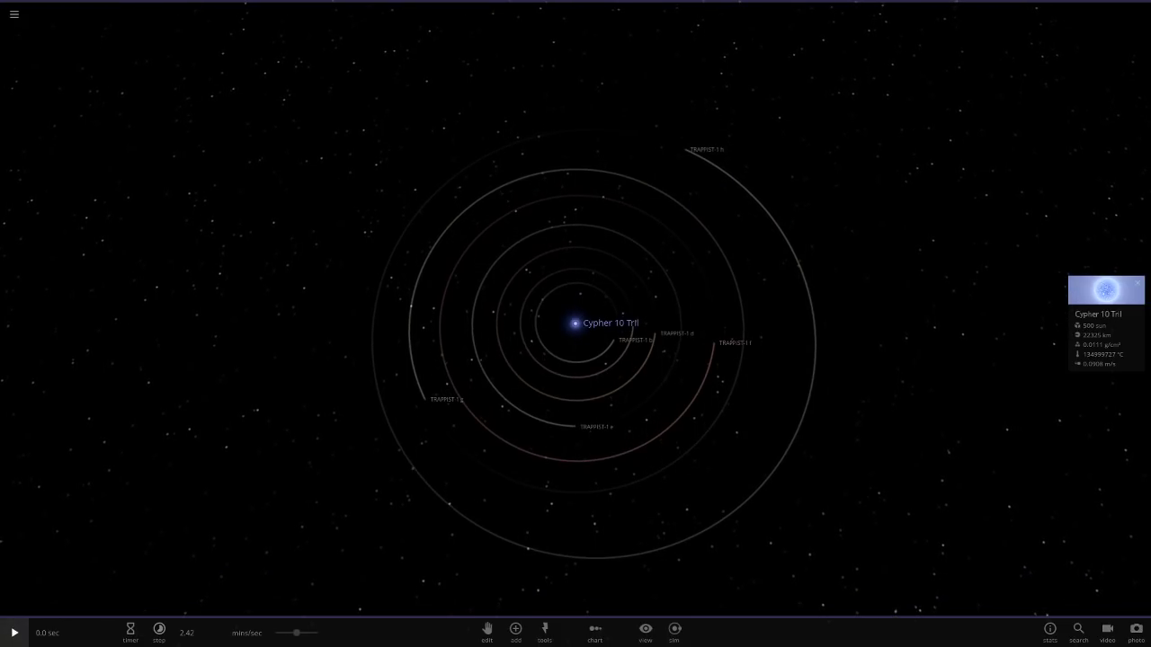
{"action": "key", "text": "space"}
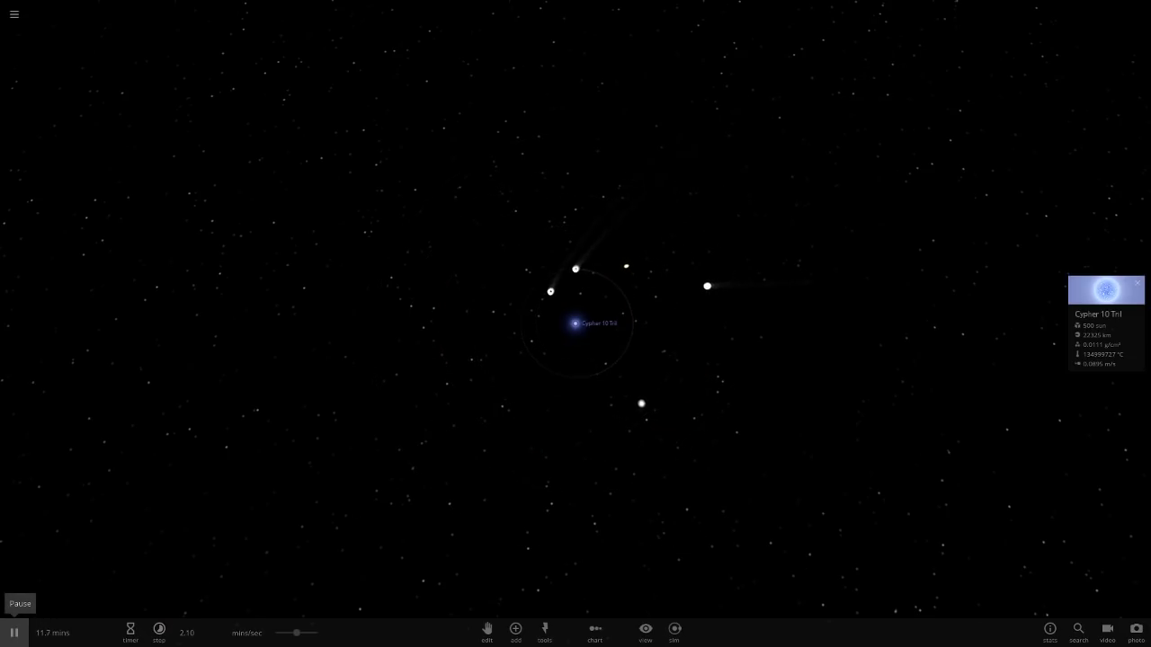
{"action": "left_click", "coordinate": [15, 633]}
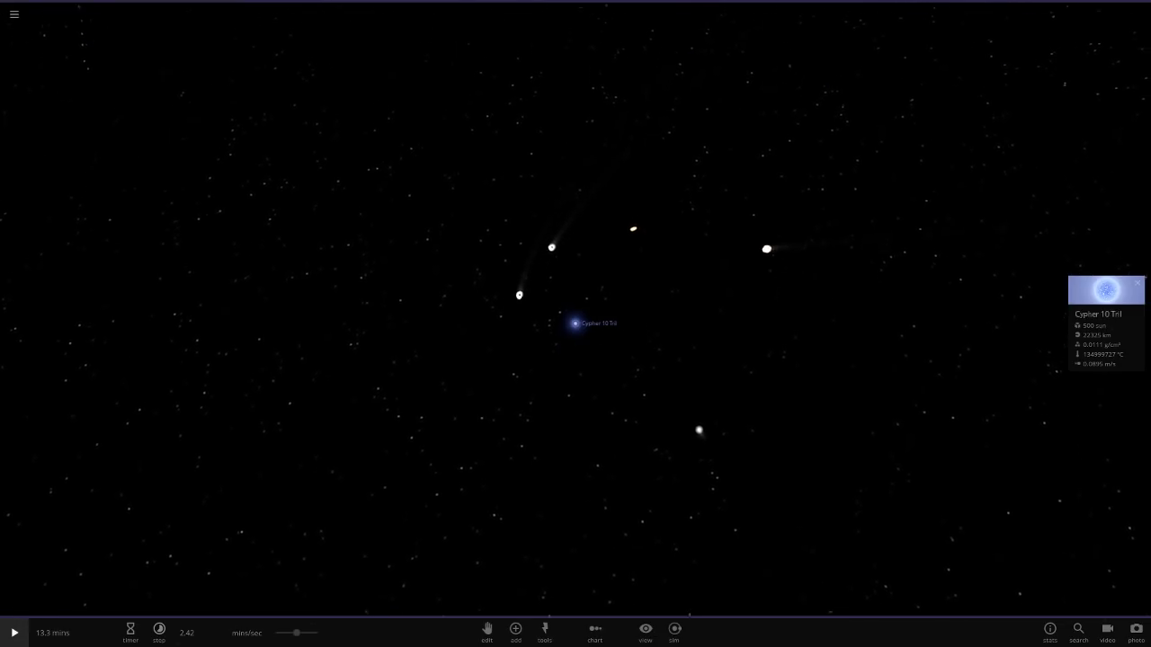
- Inspect one of the planet fragments and check the list of remaining objects in the simulation
{"action": "left_click", "coordinate": [616, 245]}
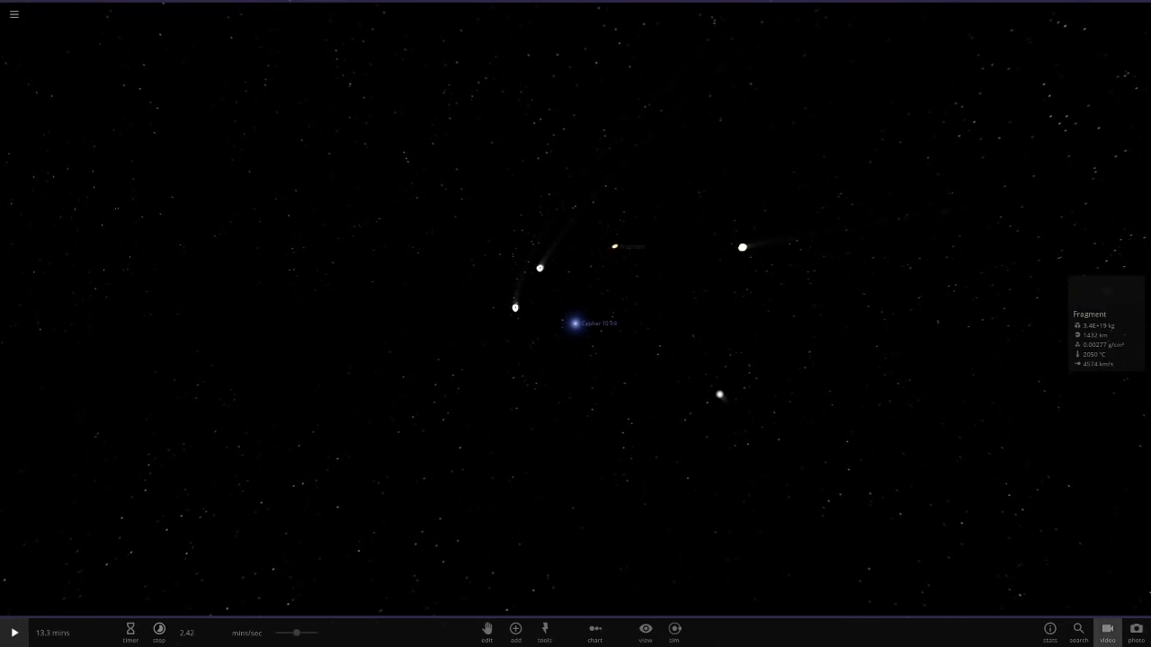
{"action": "left_click", "coordinate": [1078, 629]}
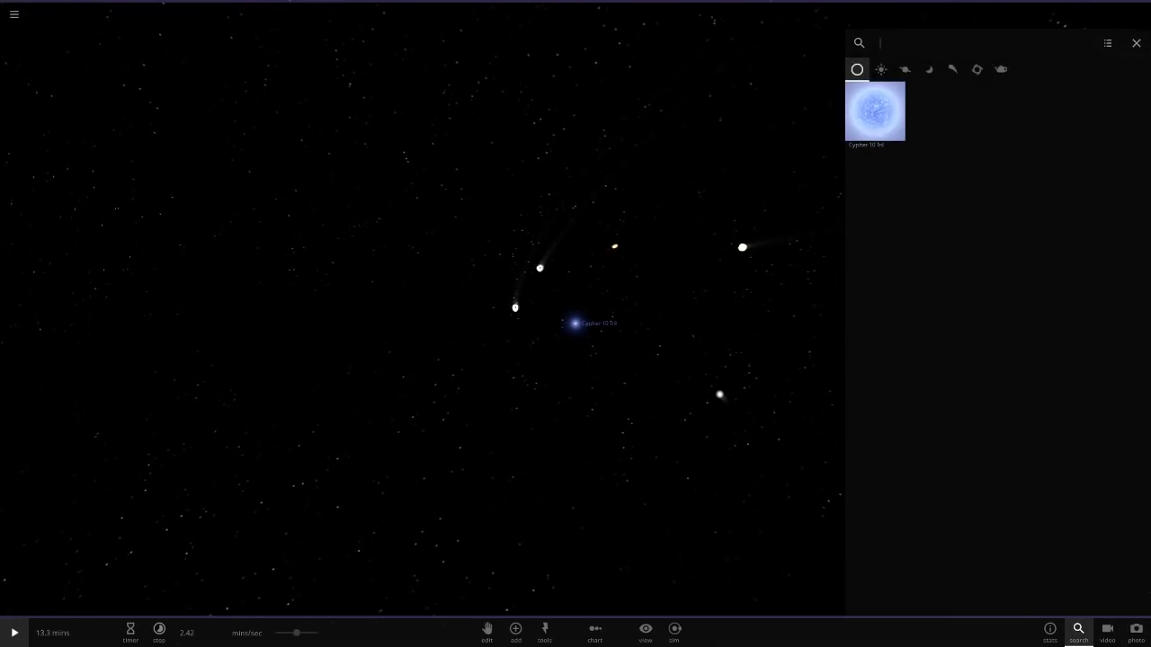
{"action": "left_click", "coordinate": [1136, 42]}
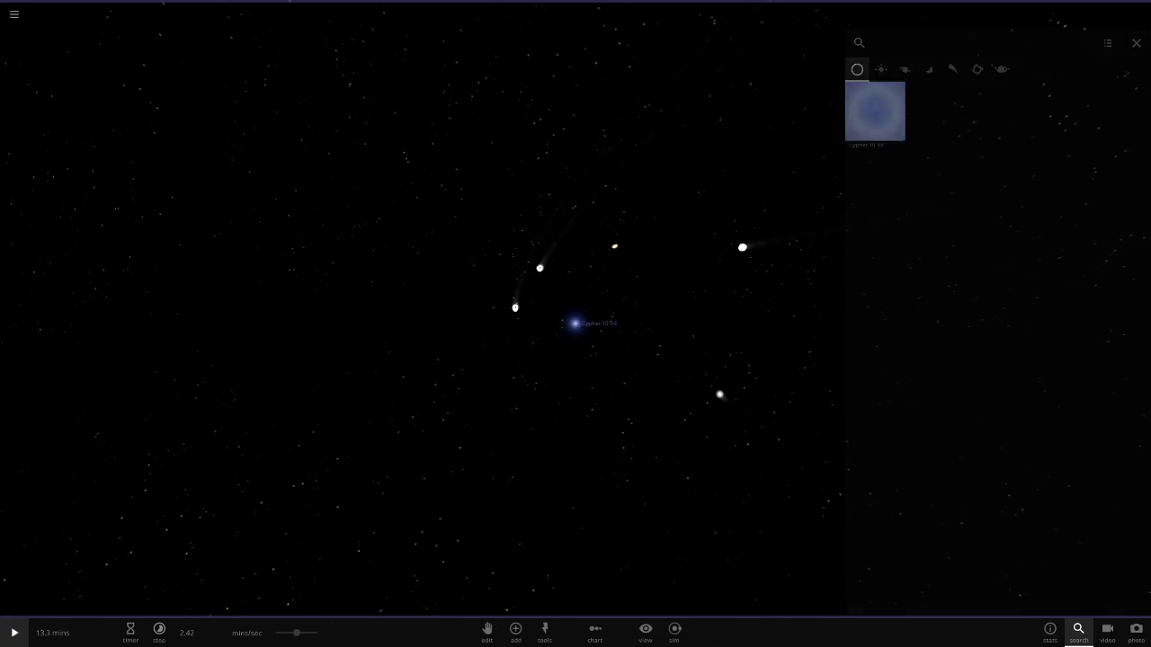
- Examine the properties and surface of Cypher 10 Tril and the debris clouds surrounding it from several angles
{"action": "scroll", "coordinate": [576, 324], "scroll_direction": "up", "scroll_amount": 5}
{"action": "right_click_drag", "start_coordinate": [576, 324], "coordinate": [688, 261]}
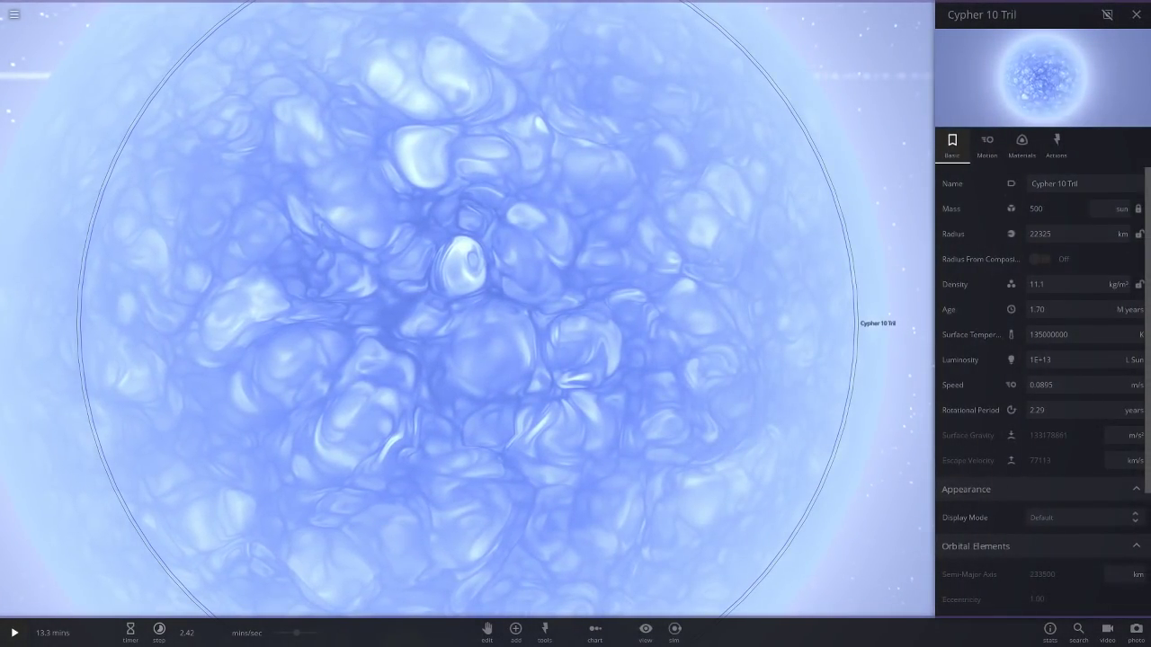
{"action": "scroll", "coordinate": [468, 323], "scroll_direction": "down", "scroll_amount": 5}
{"action": "scroll", "coordinate": [468, 324], "scroll_direction": "down", "scroll_amount": 5}
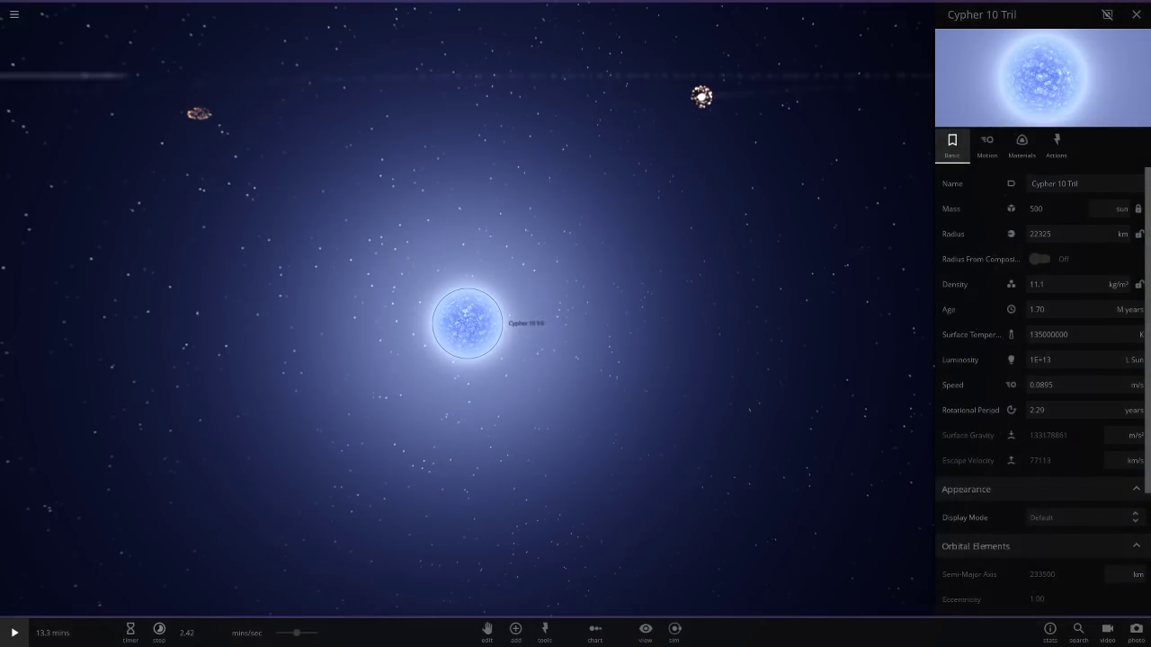
{"action": "scroll", "coordinate": [468, 323], "scroll_direction": "down", "scroll_amount": 5}
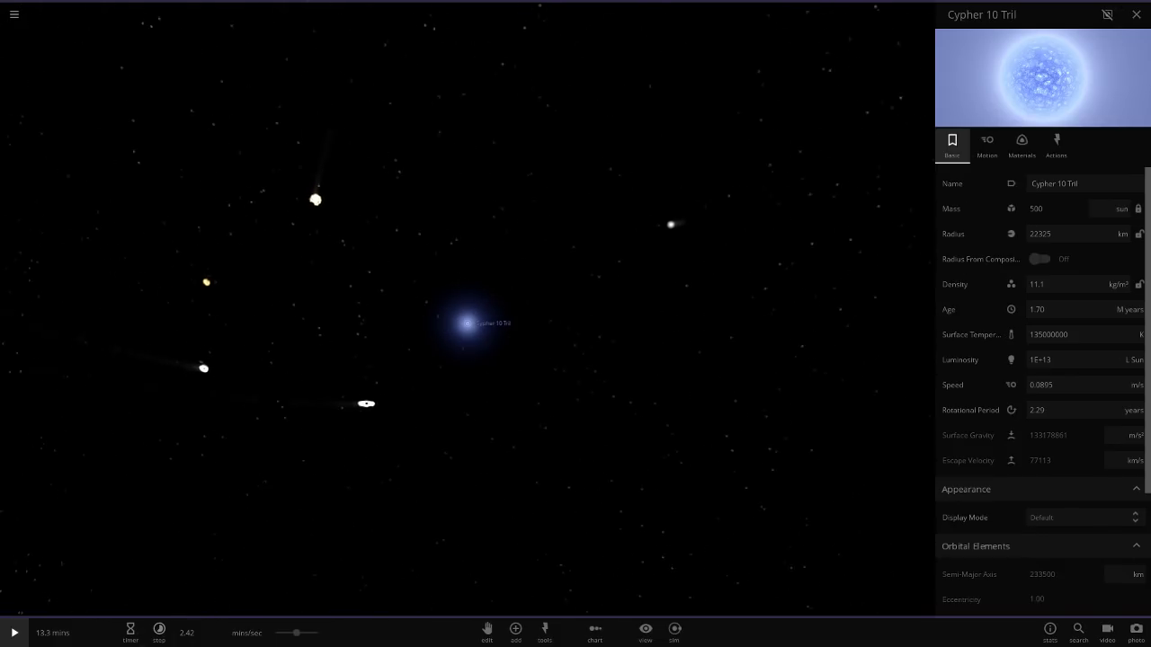
{"action": "right_click_drag", "start_coordinate": [468, 324], "coordinate": [540, 382]}
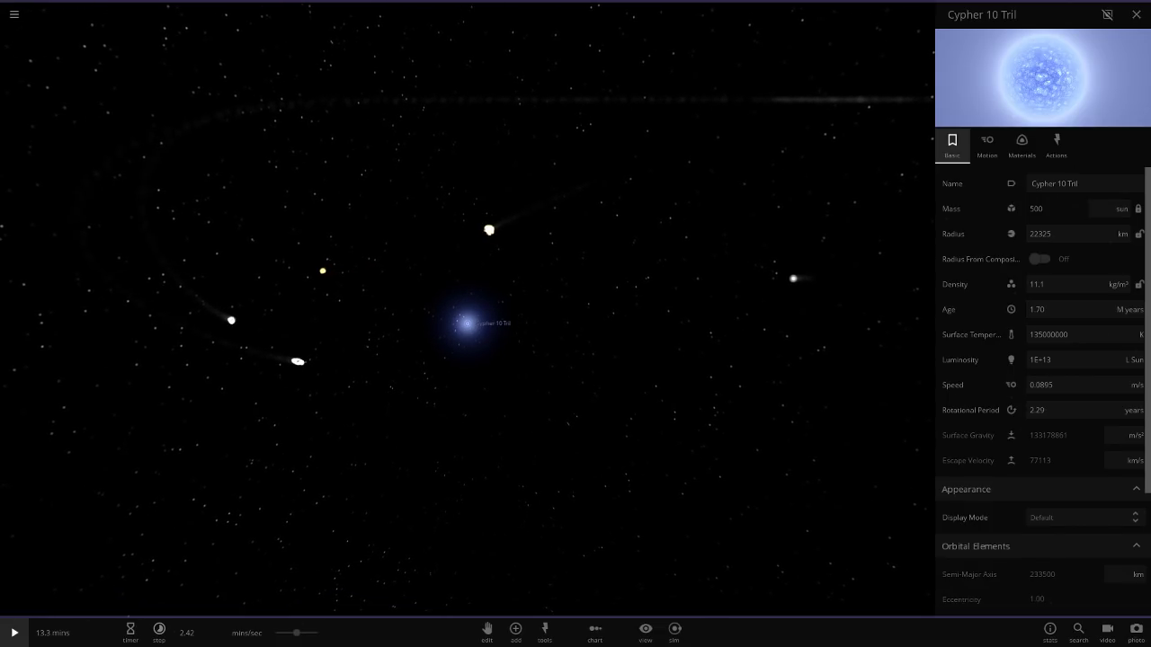
{"action": "right_click_drag", "start_coordinate": [468, 324], "coordinate": [571, 366]}
{"action": "scroll", "coordinate": [467, 324], "scroll_direction": "up", "scroll_amount": 5}
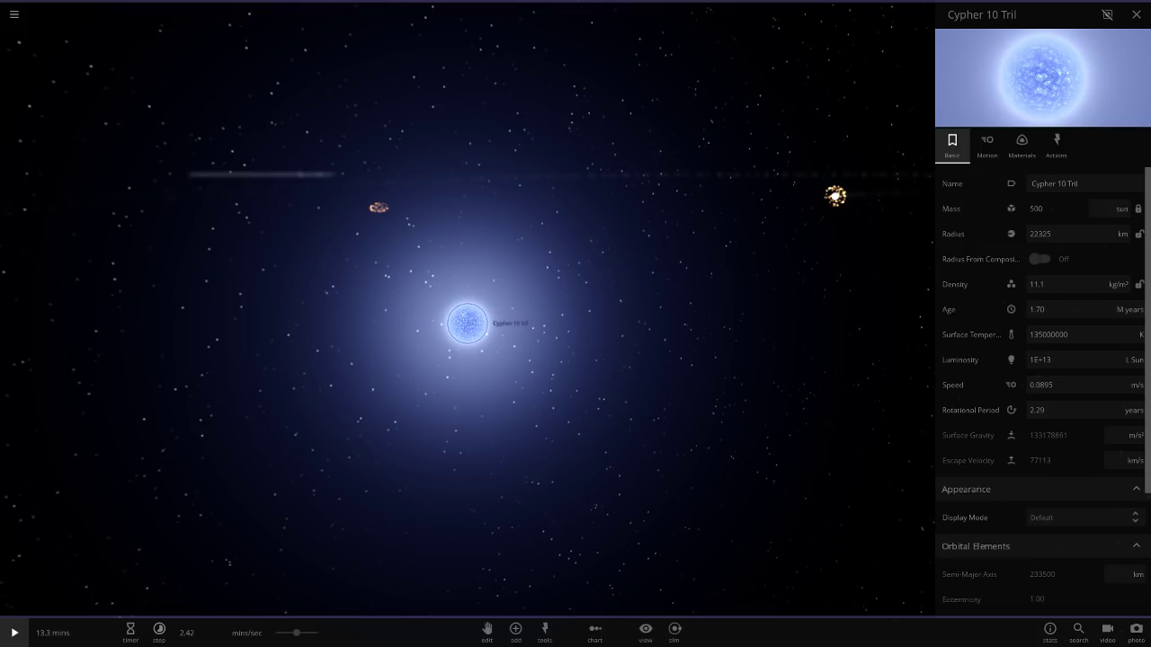
{"action": "scroll", "coordinate": [467, 324], "scroll_direction": "down", "scroll_amount": 10}
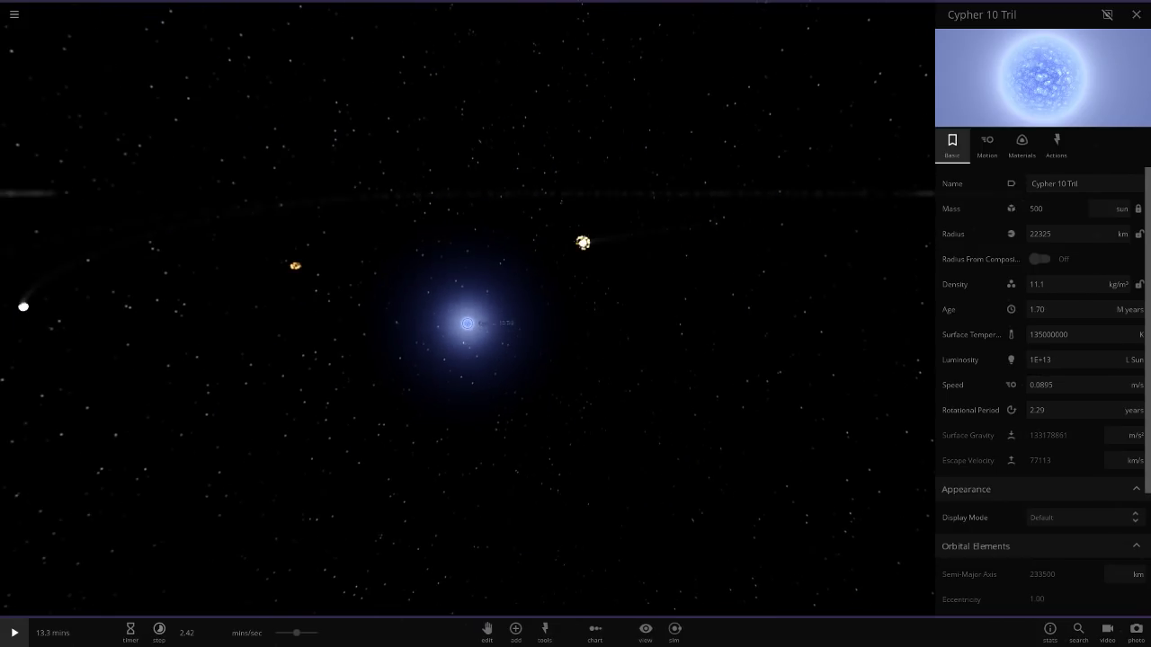
- Close the properties of Cypher 10 Tril and compare the star up close with the planet debris around it
{"action": "left_click_drag", "start_coordinate": [467, 323], "coordinate": [546, 257]}
{"action": "left_click", "coordinate": [440, 355]}
{"action": "scroll", "coordinate": [576, 324], "scroll_direction": "up", "scroll_amount": 5}
{"action": "scroll", "coordinate": [576, 324], "scroll_direction": "up", "scroll_amount": 6}
{"action": "scroll", "coordinate": [576, 324], "scroll_direction": "up", "scroll_amount": 5}
{"action": "scroll", "coordinate": [575, 323], "scroll_direction": "down", "scroll_amount": 2}
{"action": "scroll", "coordinate": [575, 323], "scroll_direction": "up", "scroll_amount": 8}
{"action": "scroll", "coordinate": [576, 324], "scroll_direction": "down", "scroll_amount": 5}
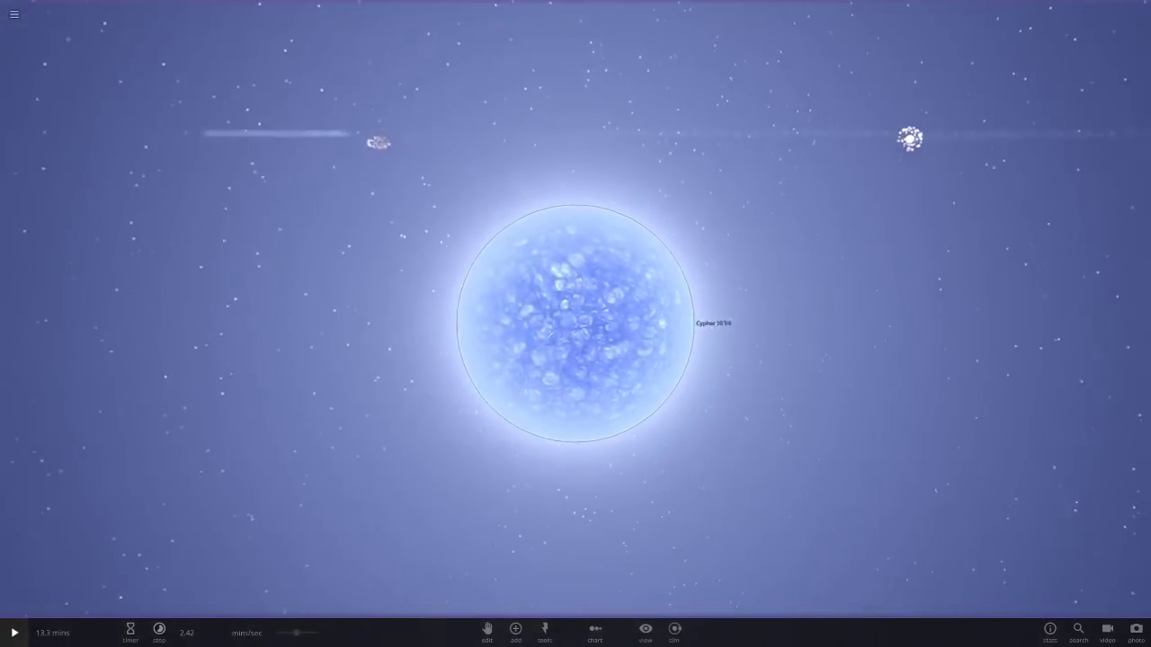
{"action": "left_click", "coordinate": [575, 323]}
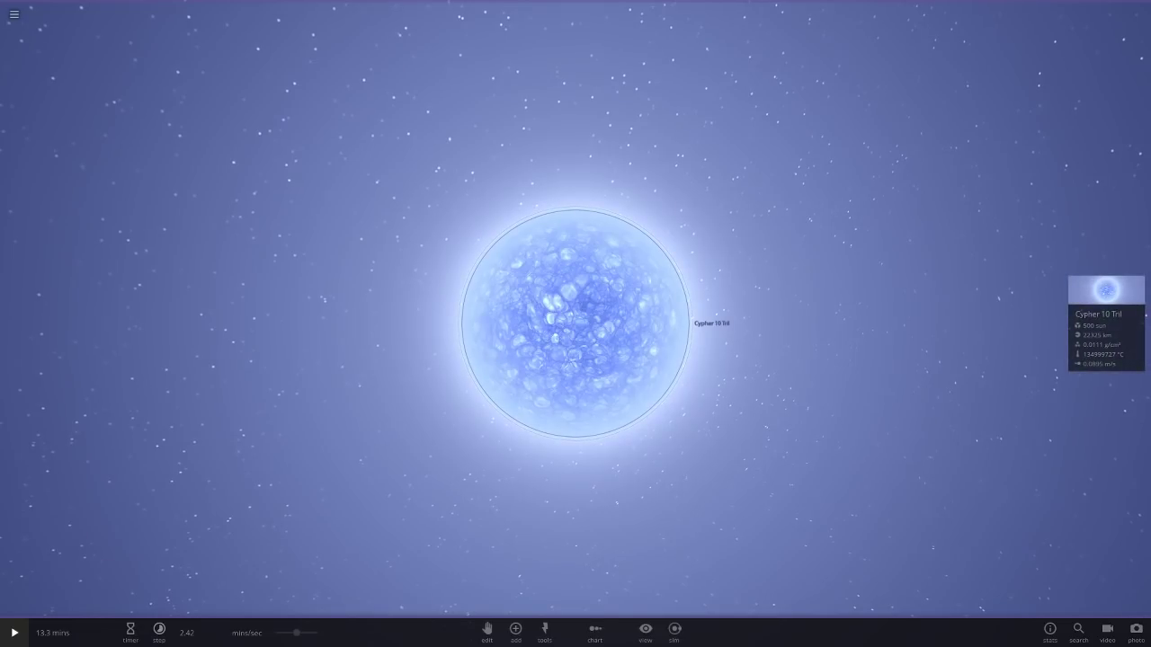
{"action": "scroll", "coordinate": [575, 324], "scroll_direction": "down", "scroll_amount": 5}
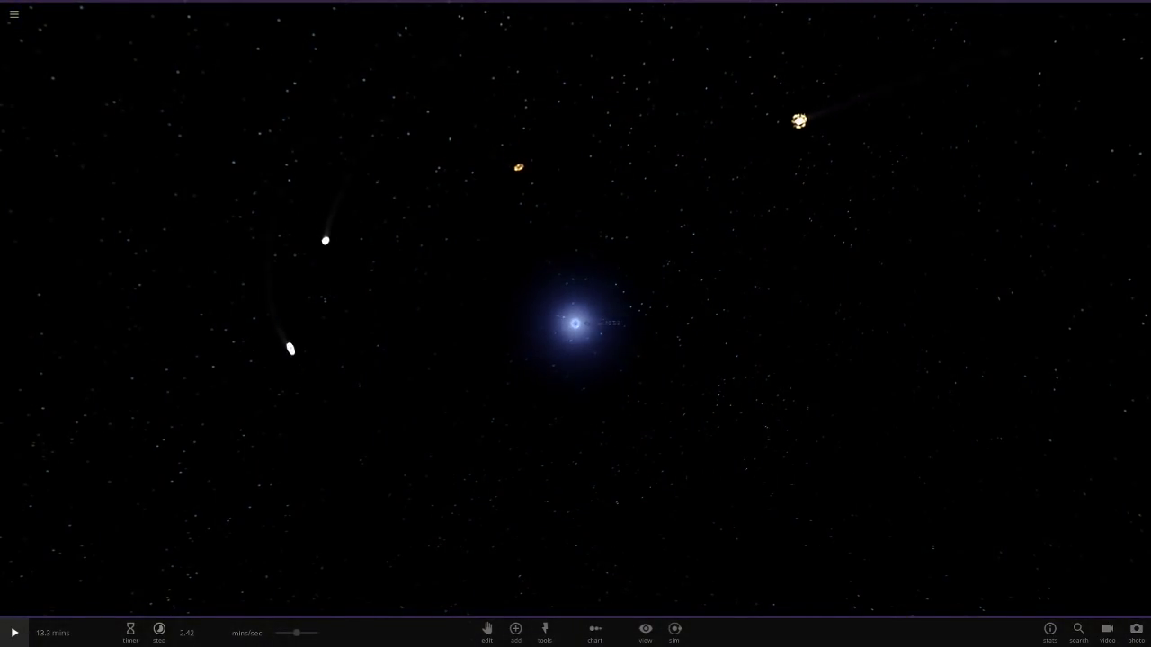
{"action": "right_click_drag", "start_coordinate": [575, 324], "coordinate": [773, 215]}
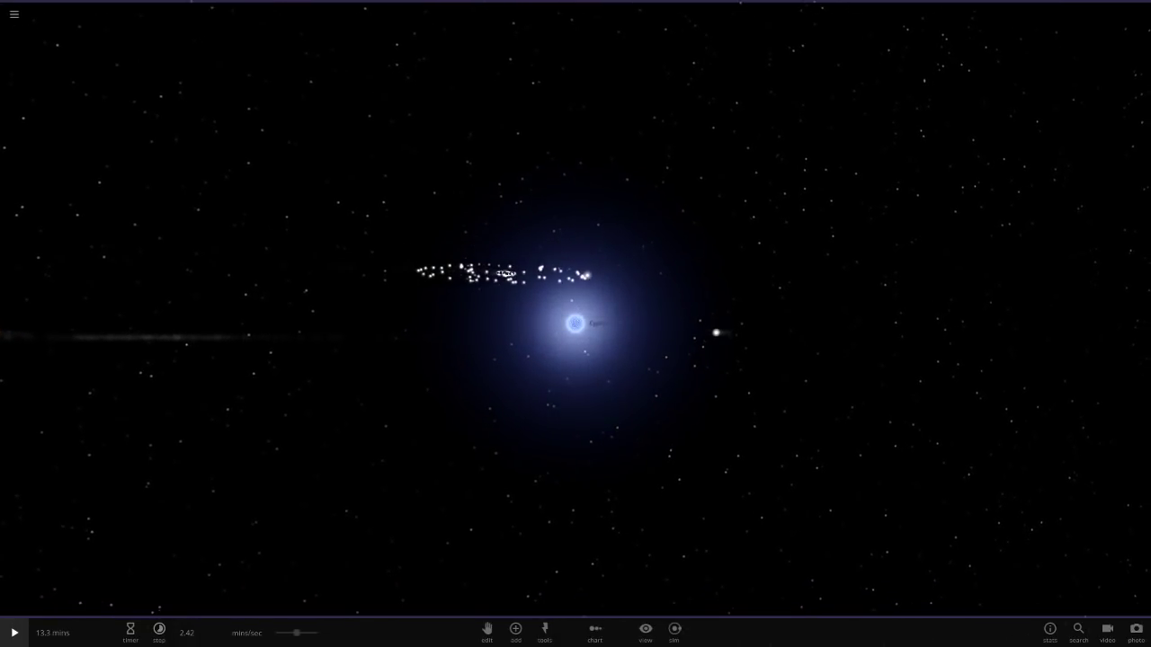
{"action": "scroll", "coordinate": [576, 324], "scroll_direction": "up", "scroll_amount": 10}
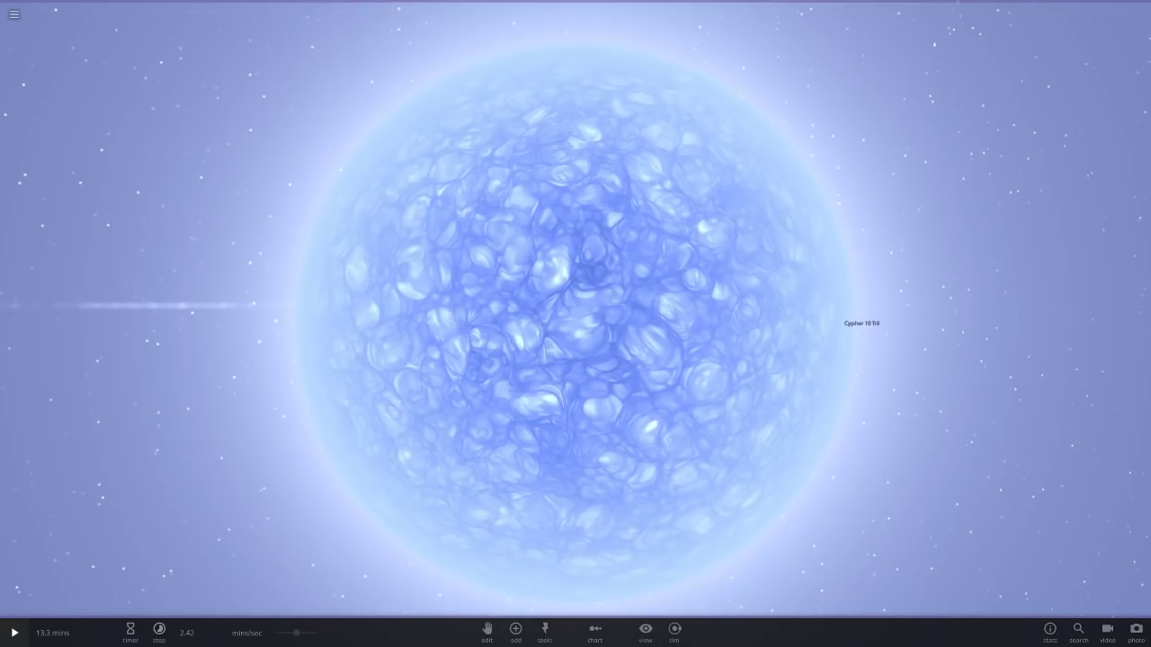
{"action": "scroll", "coordinate": [575, 324], "scroll_direction": "down", "scroll_amount": 3}
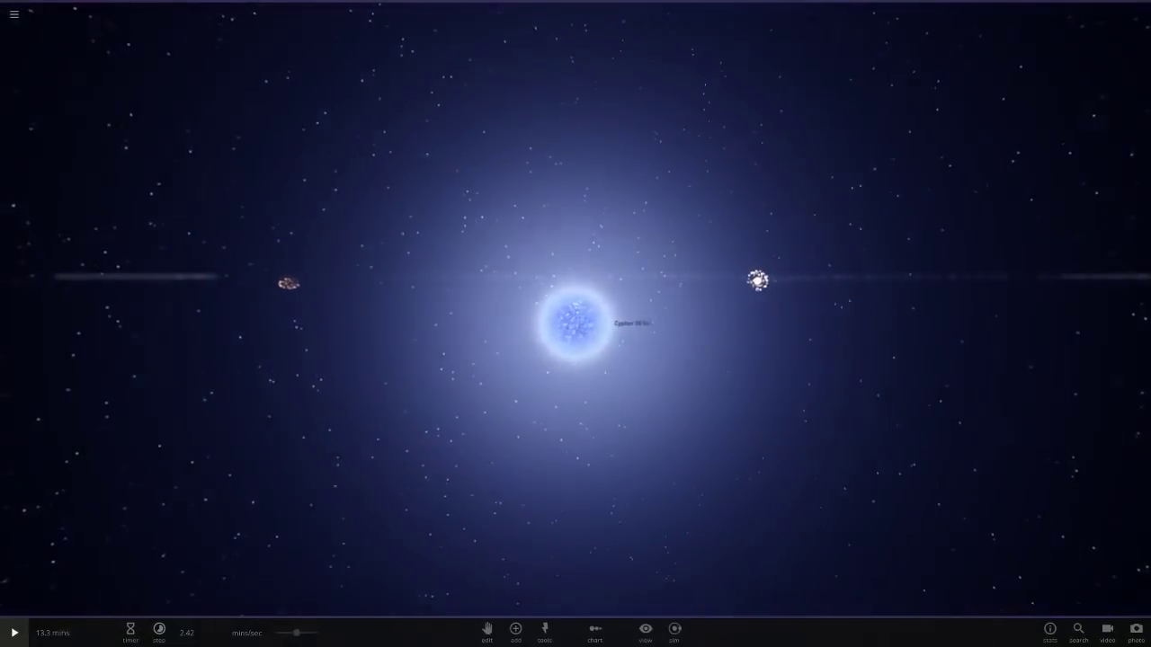
{"action": "scroll", "coordinate": [575, 324], "scroll_direction": "up", "scroll_amount": 10}
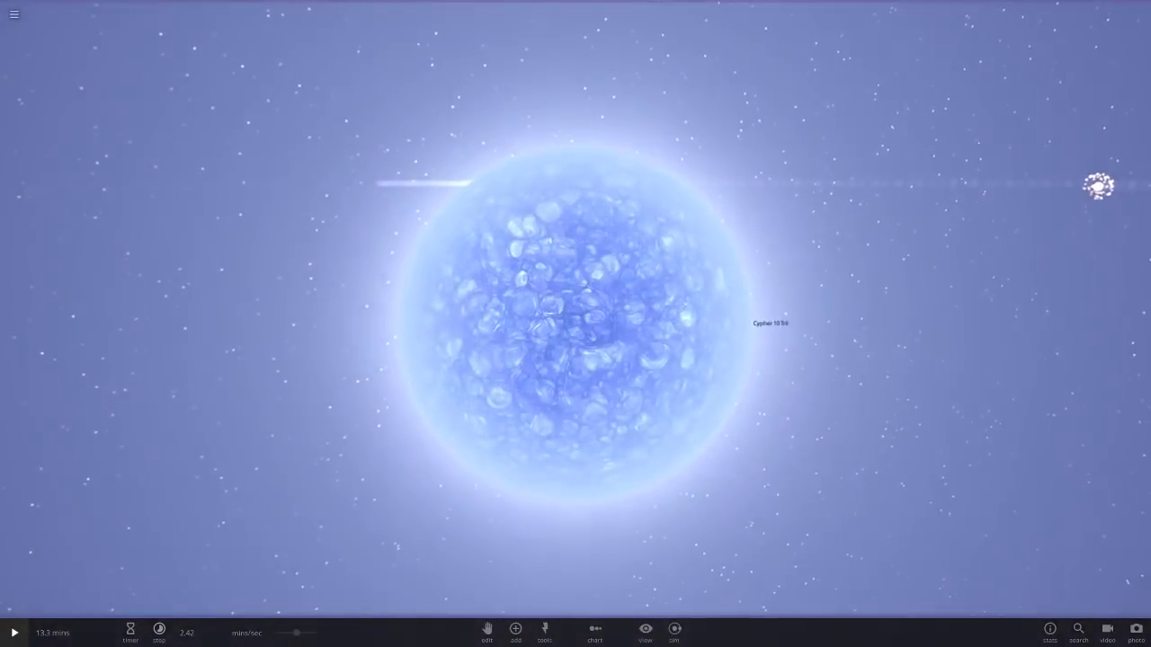